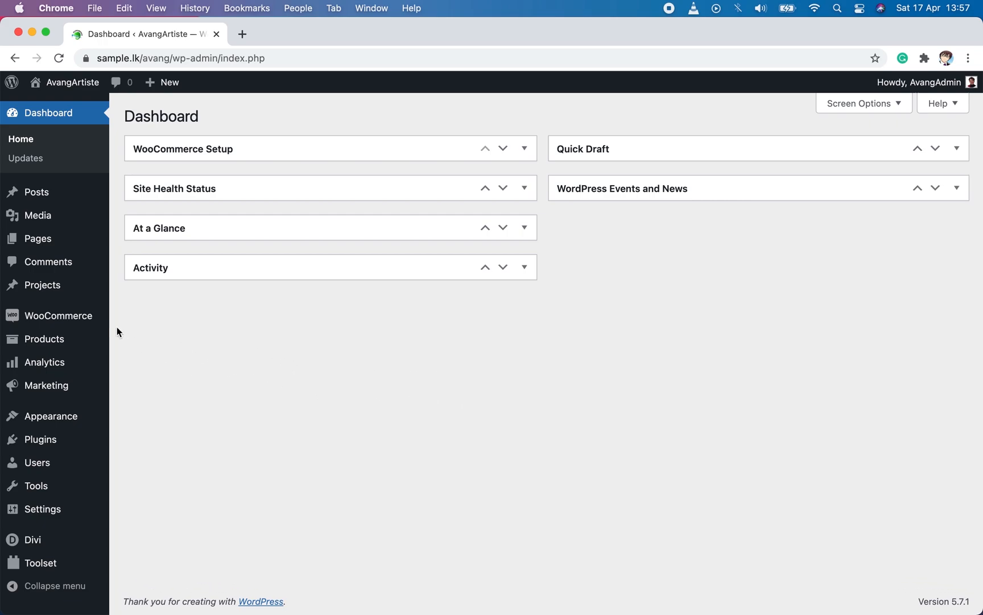
Step: Start a new product and name it "Cats and Plants Shirt for Plant lady or Plant lover", copying the title from the Notes app
mouse_move(74, 336)
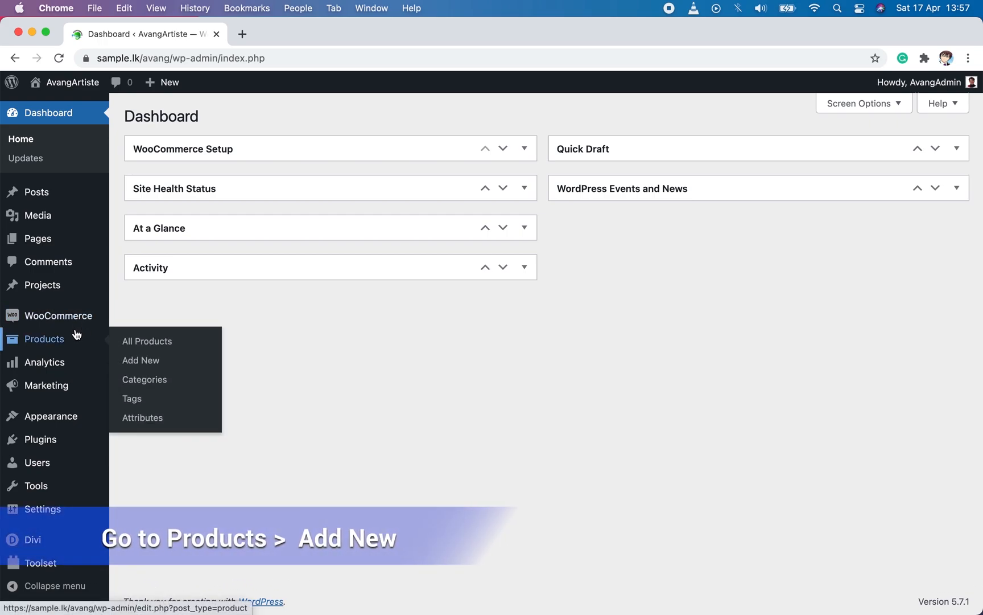
left_click(166, 367)
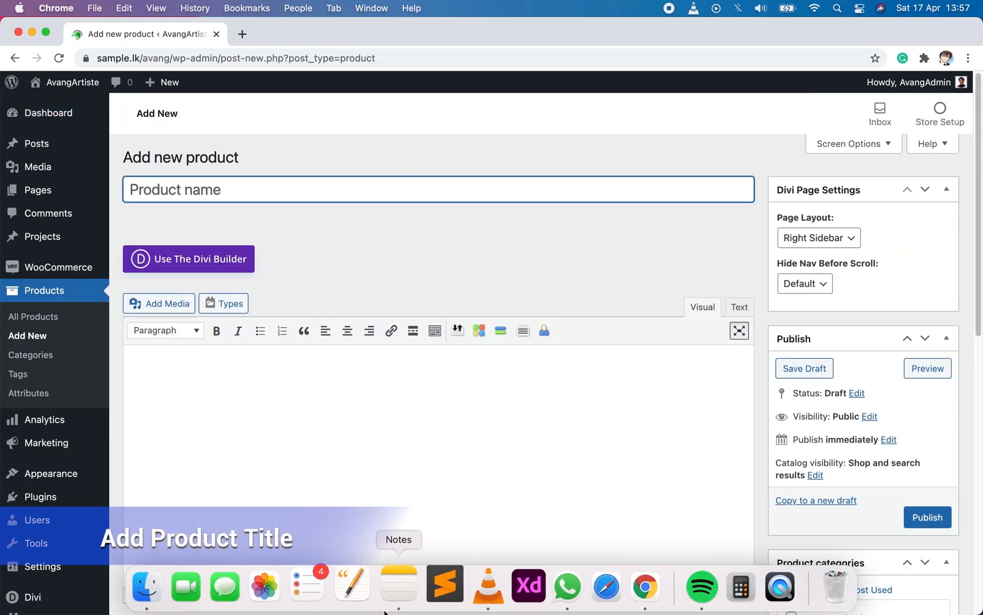
left_click(397, 600)
left_click_drag(603, 102, 344, 102)
key("super+c")
key("super+Tab")
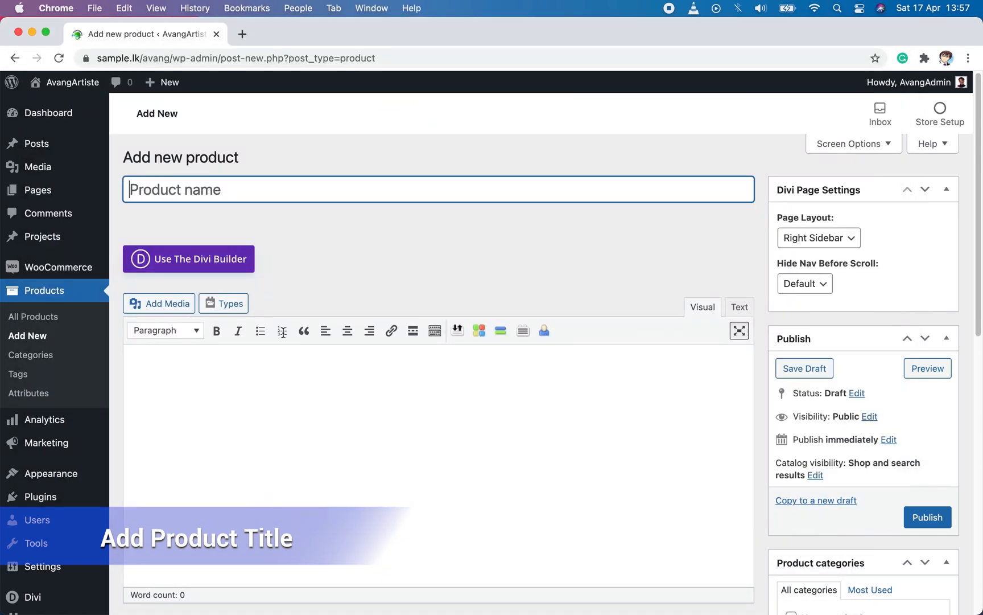
key("super+v")
Step: Fill the main product description with the note's text from the MATERIALS heading through "Do not dry clean.", copied from the Notes app
left_click(357, 434)
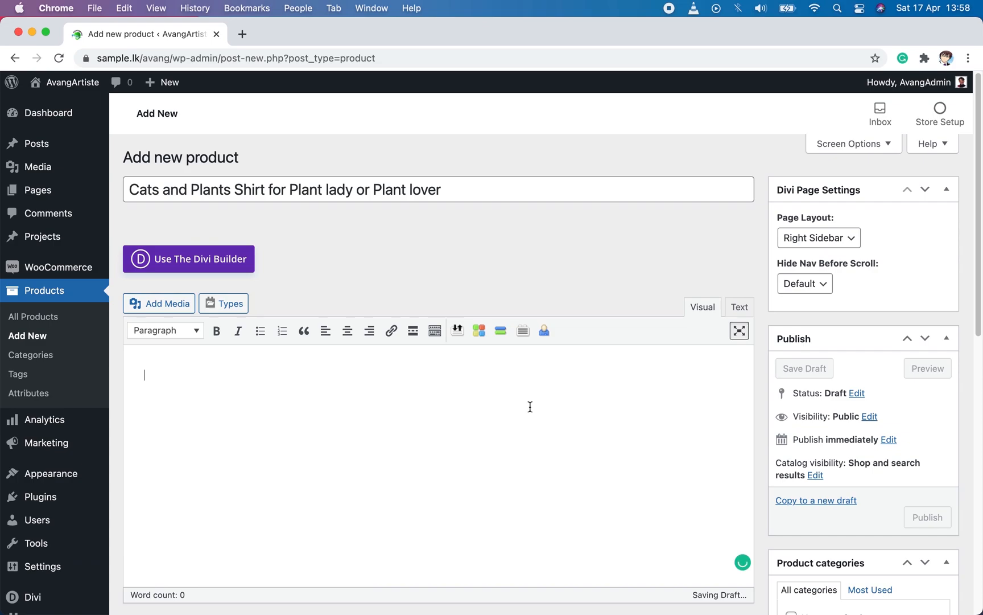
scroll(362, 427, "down", 2)
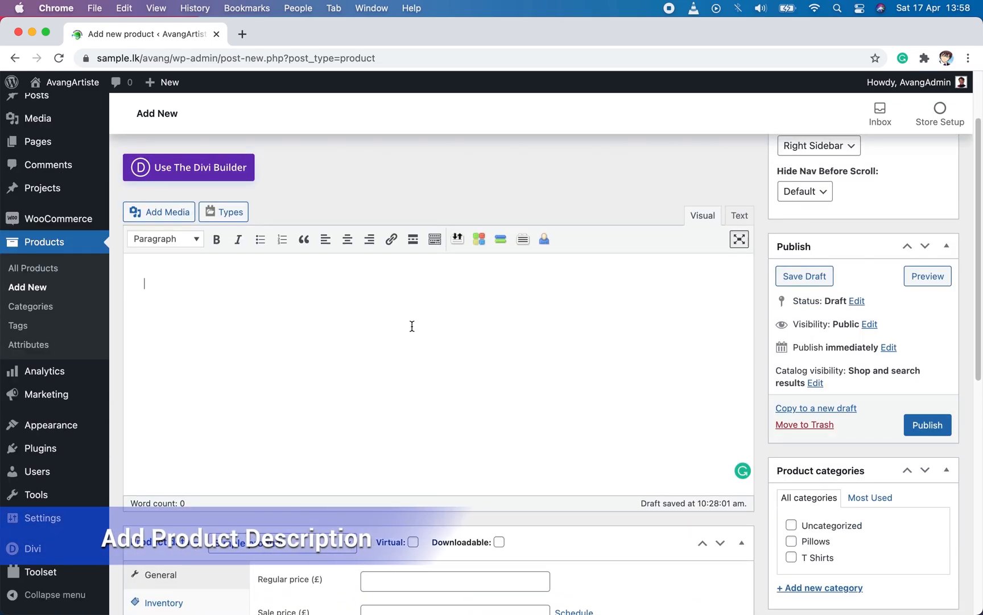
left_click(402, 592)
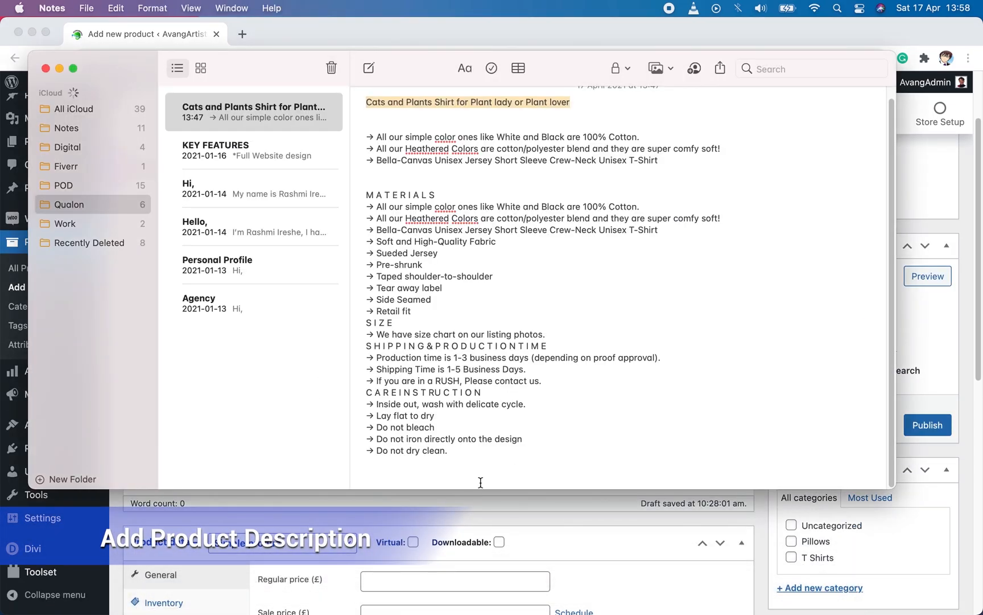
left_click_drag(478, 458, 302, 200)
key("super+c")
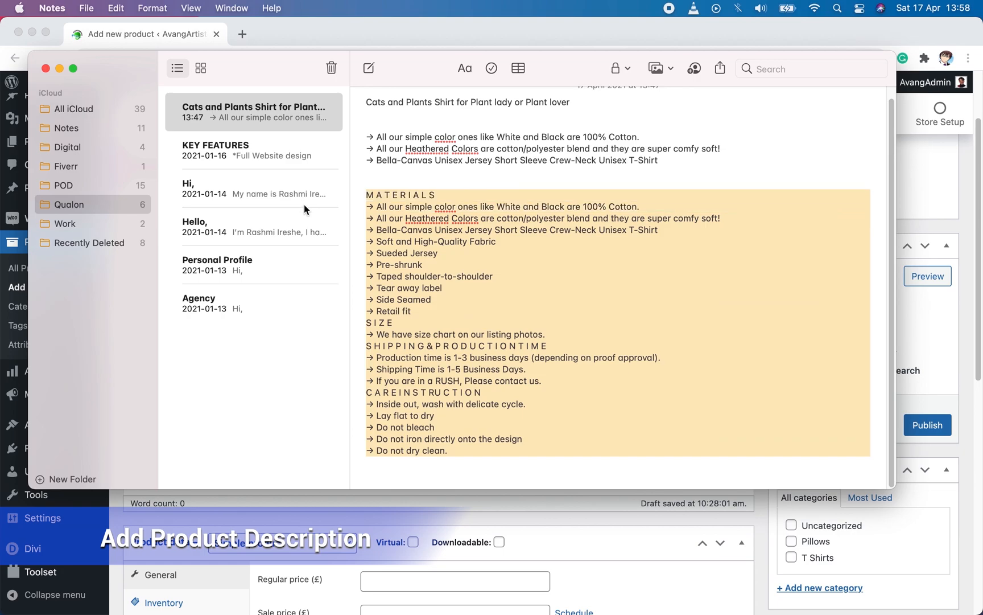
left_click(323, 498)
key("super+v")
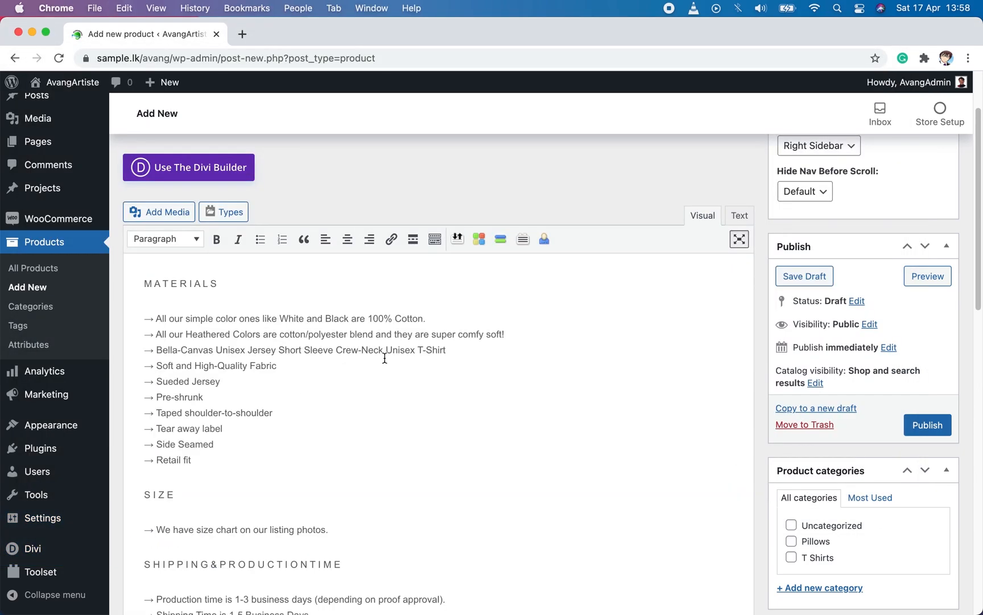
Step: Fill the product short description with the note's three introductory fabric and T-shirt lines from the Notes app, without blank lines between them
scroll(564, 406, "down", 2)
scroll(565, 410, "down", 2)
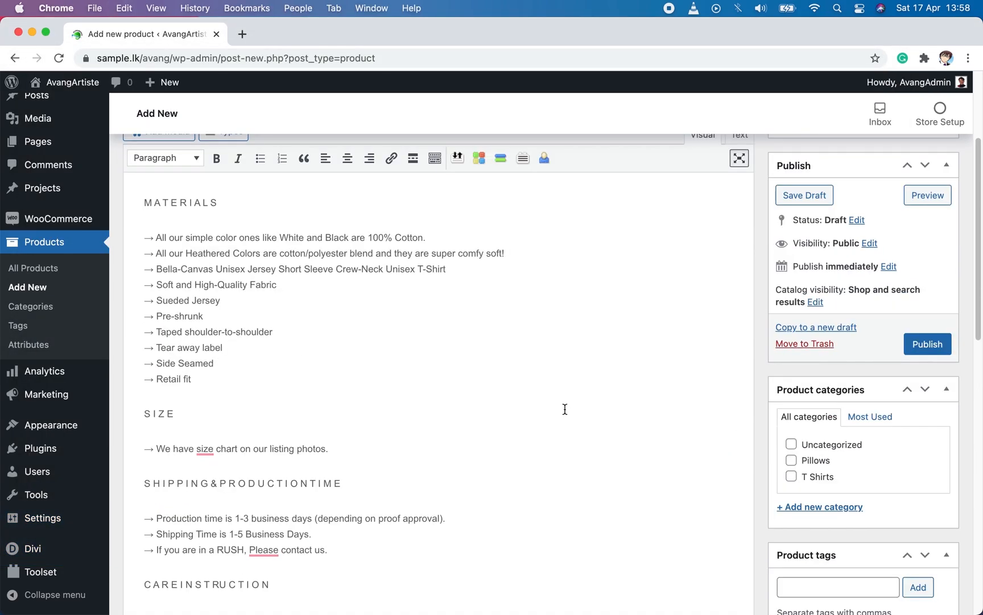
scroll(564, 409, "down", 12)
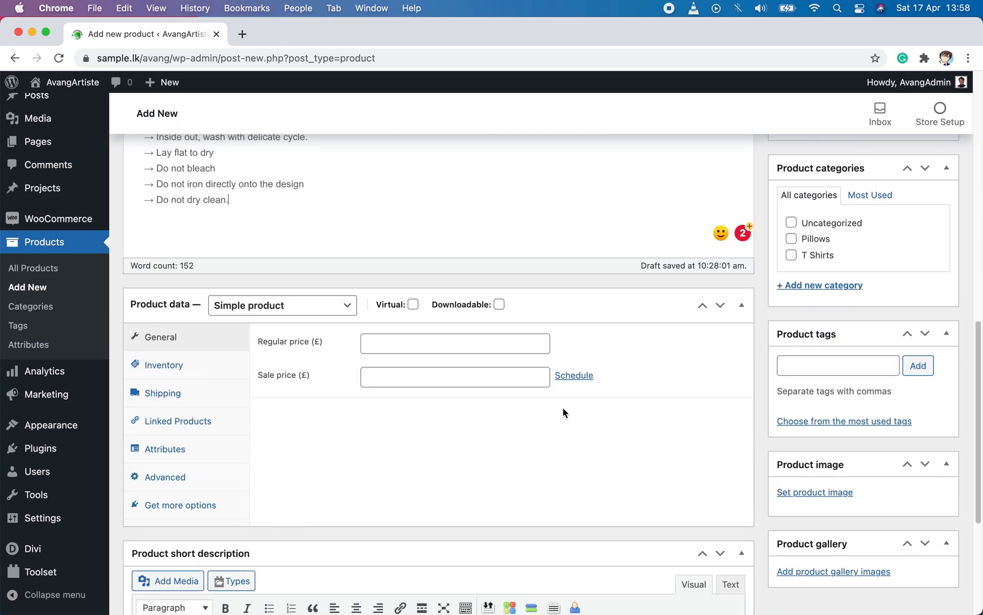
left_click(234, 446)
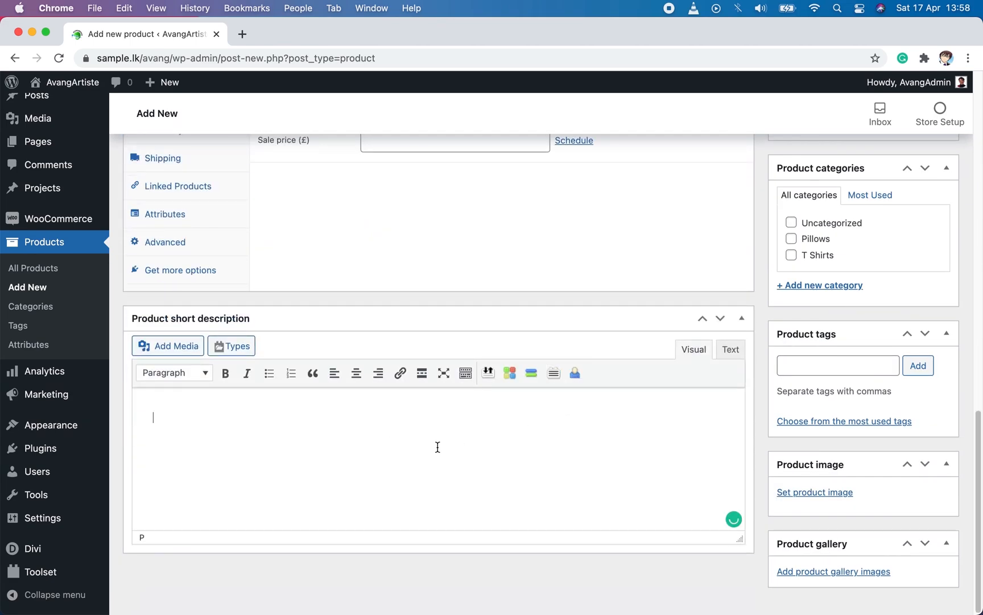
mouse_move(390, 613)
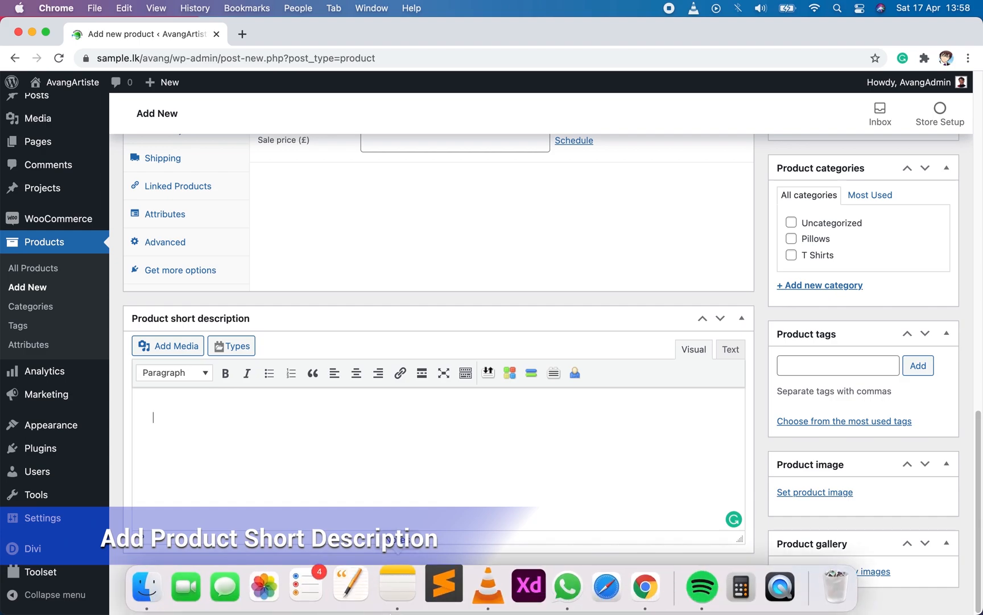
left_click(397, 585)
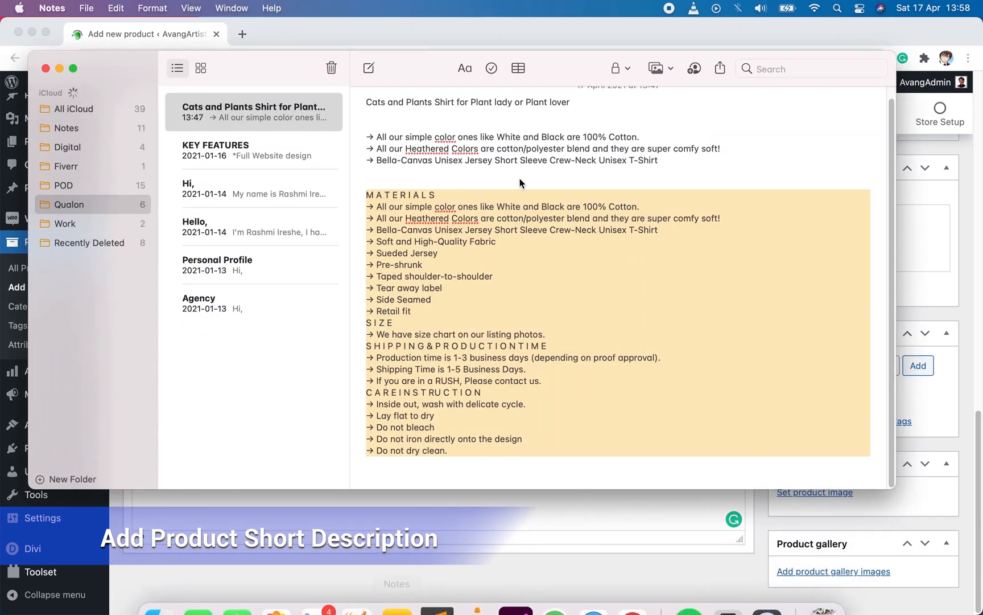
left_click_drag(674, 160, 330, 132)
key("super+c")
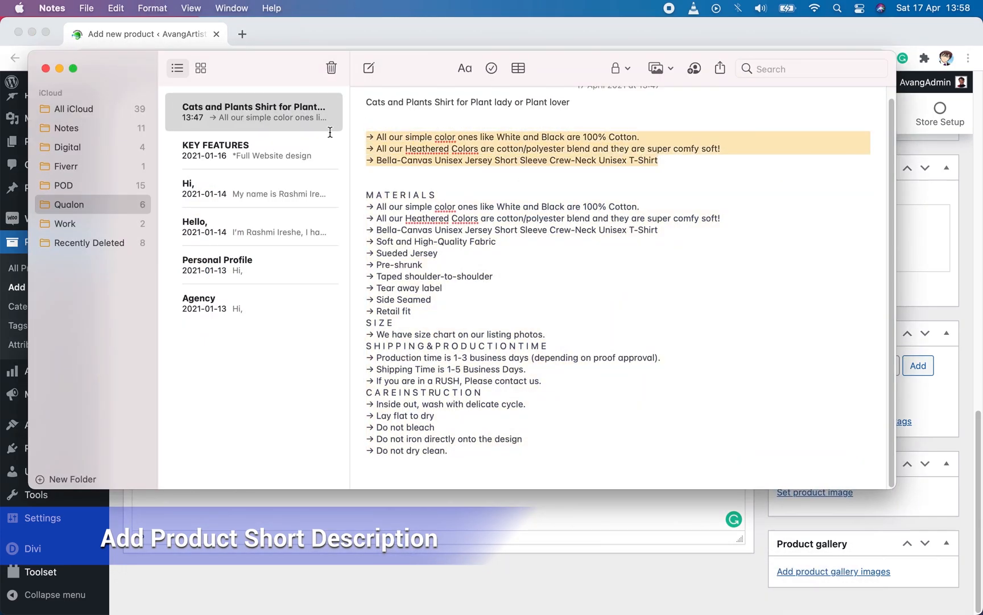
left_click(292, 508)
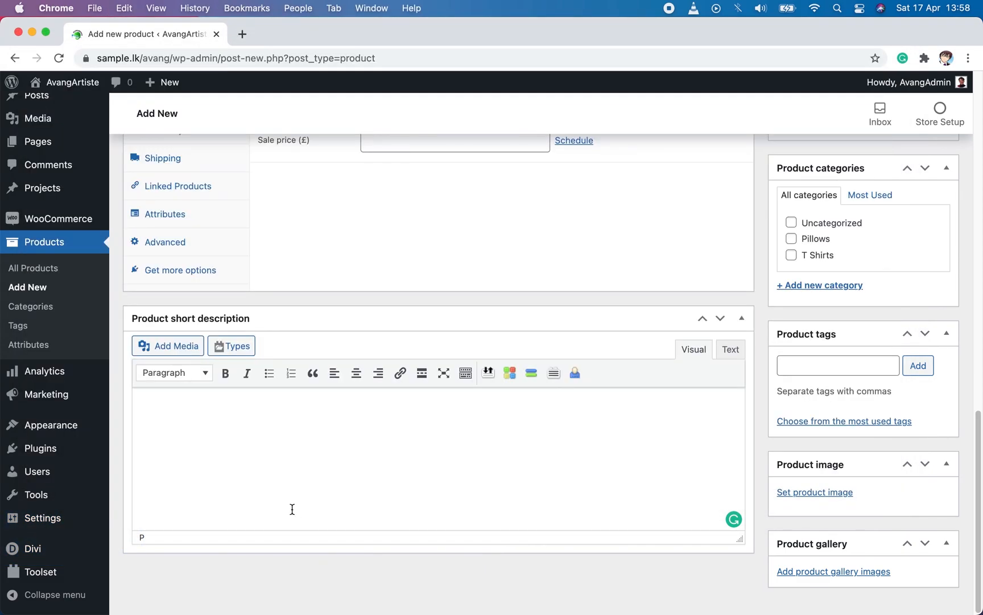
key("super+v")
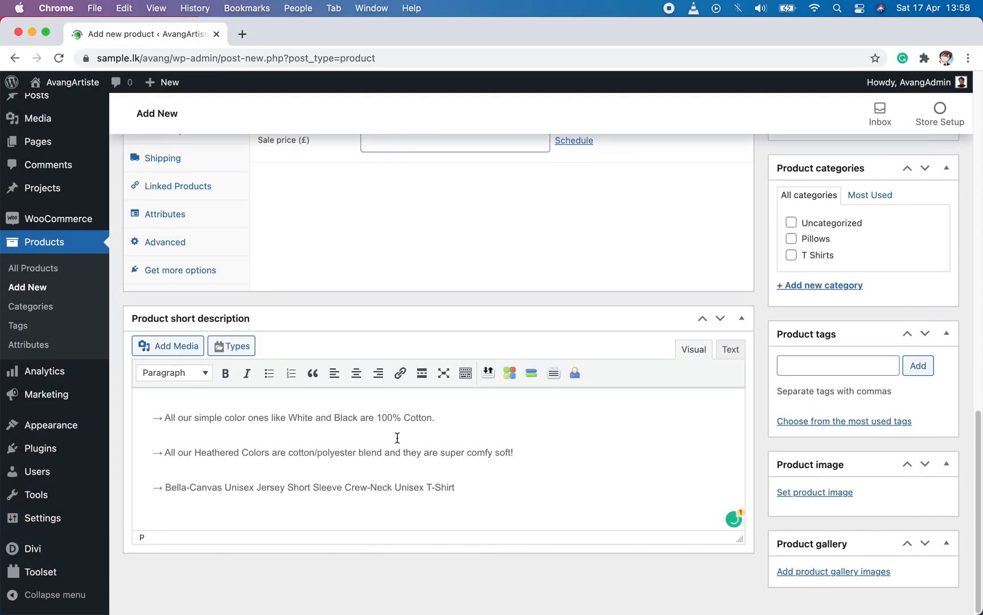
left_click(732, 349)
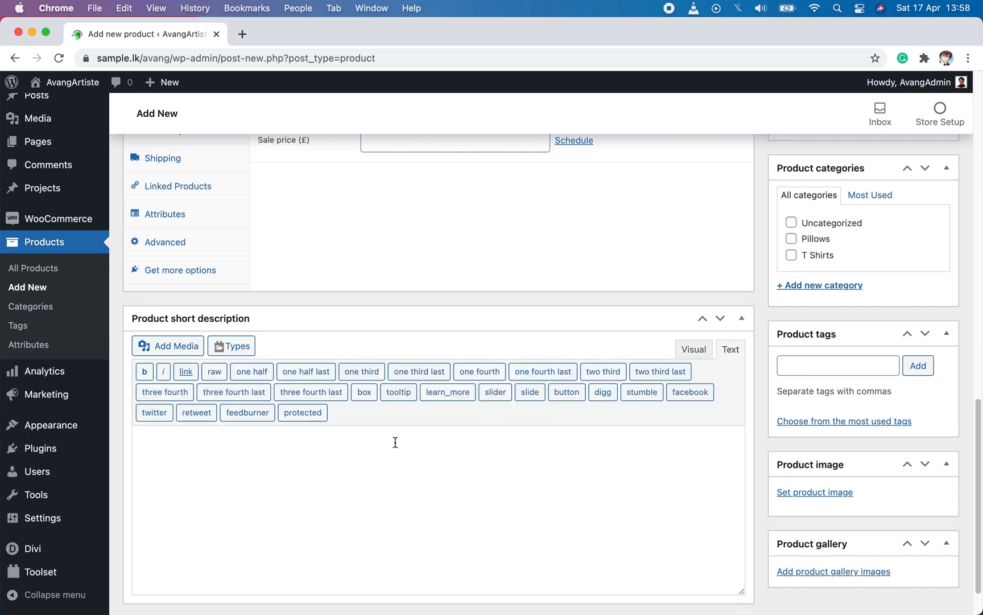
left_click(680, 349)
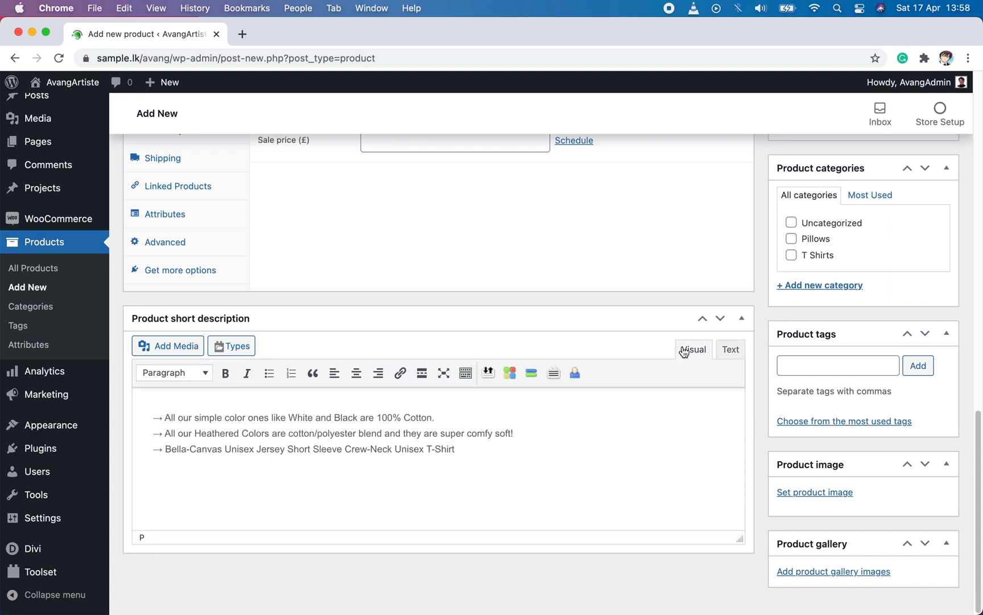
Step: Set the product type in the product data to Variable product
scroll(661, 353, "up", 6)
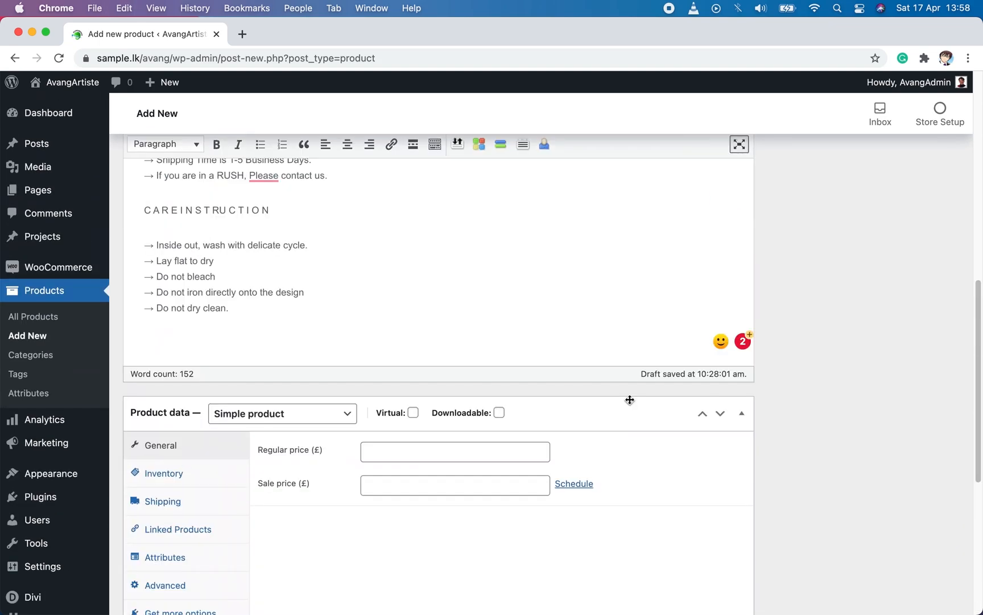
scroll(550, 389, "down", 3)
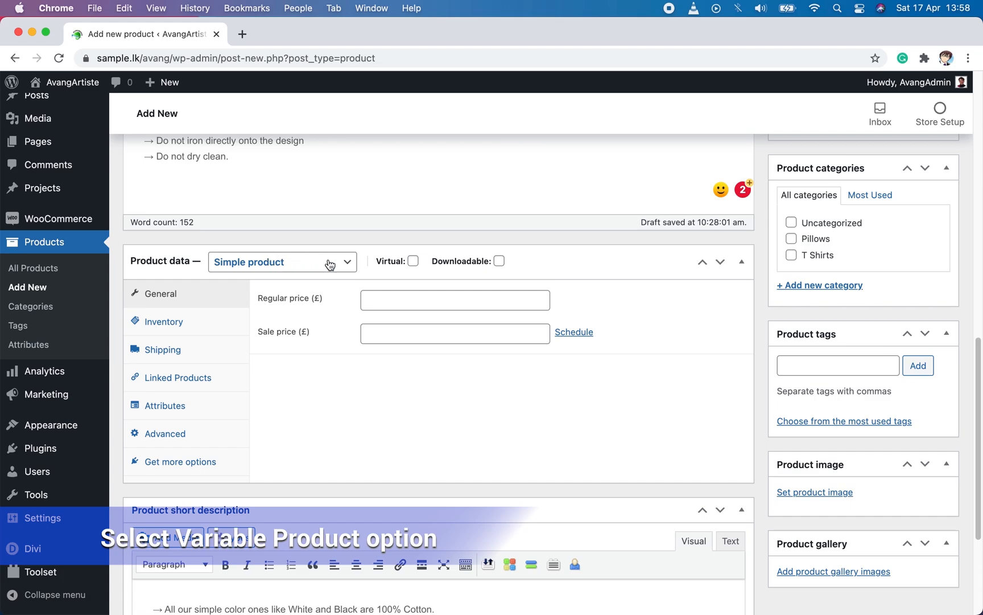
left_click(300, 263)
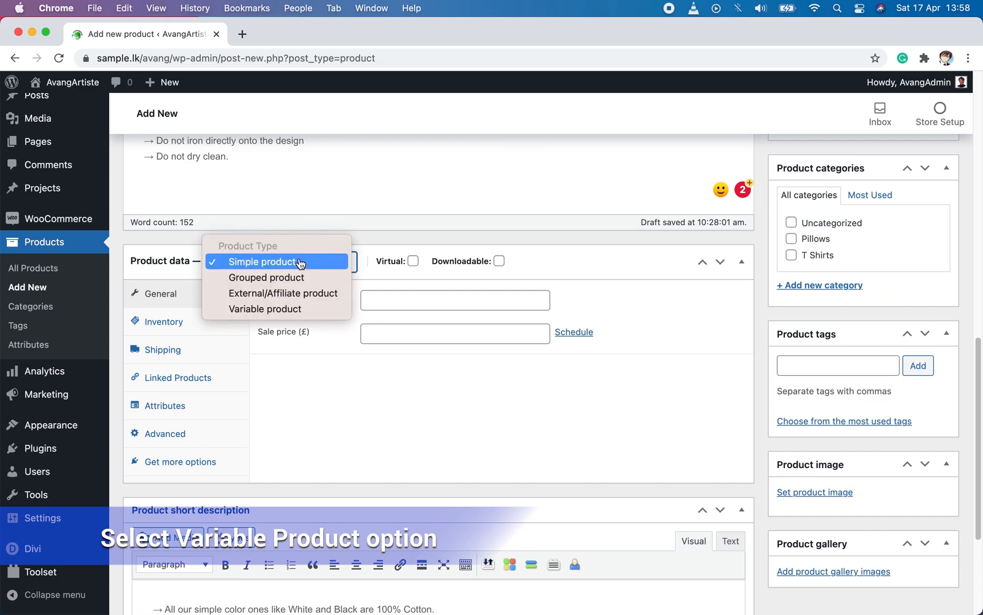
left_click(287, 309)
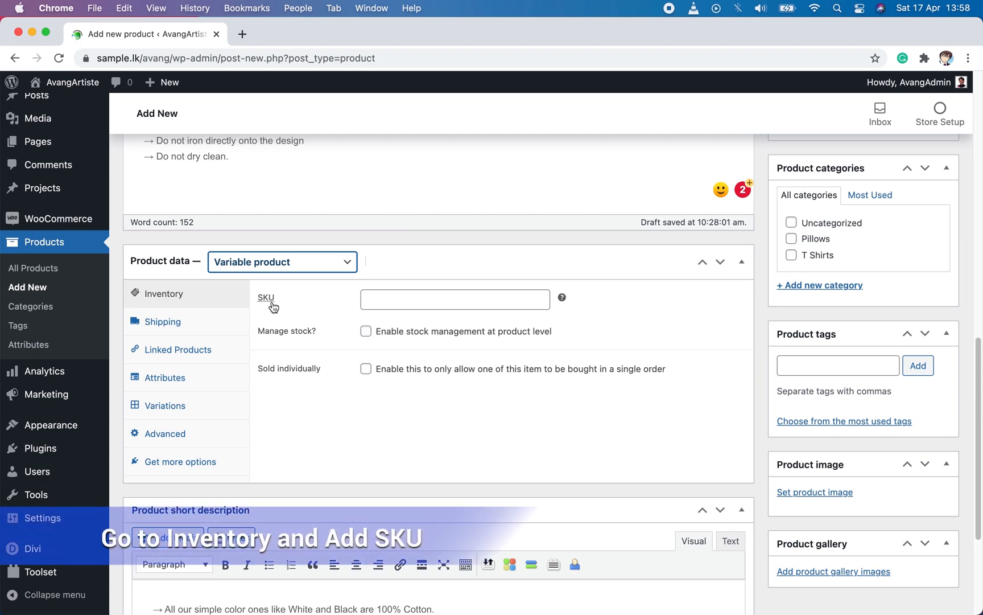
Step: Enter PD1239 as the product's SKU in the inventory settings
left_click(390, 300)
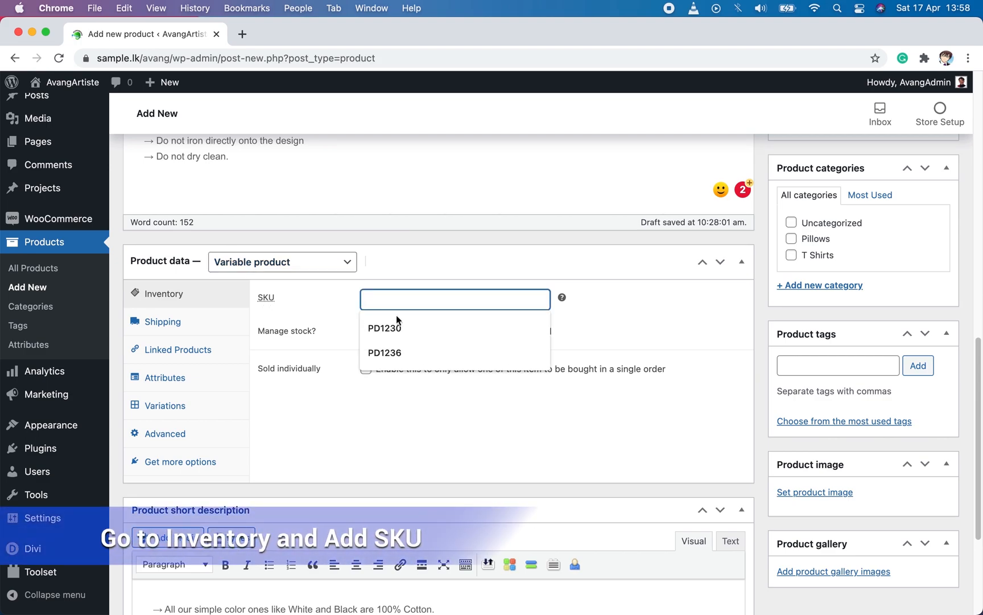
key("Down")
key("Down")
key("Return")
key("BackSpace")
type("9")
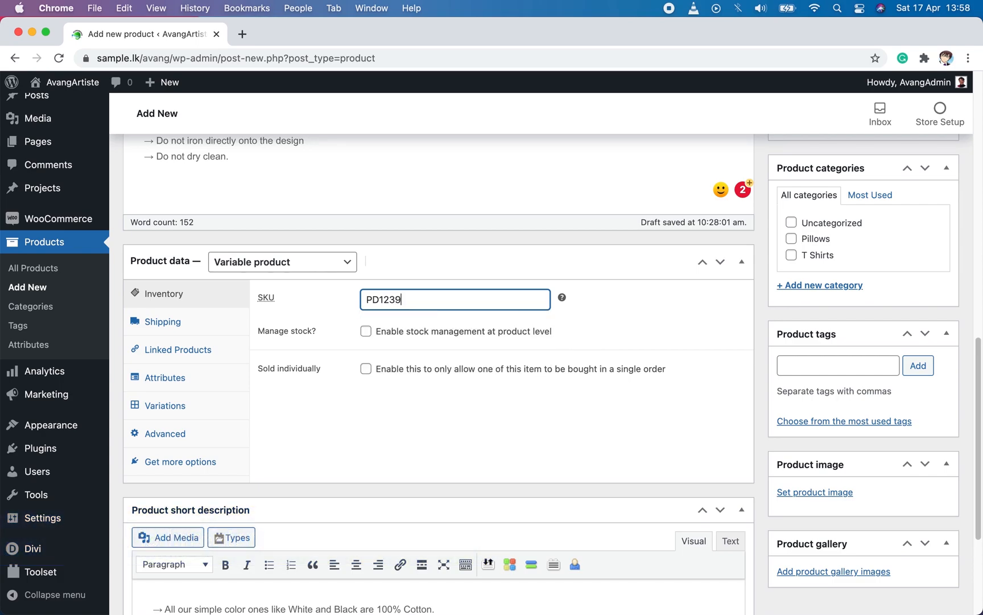
left_click(427, 416)
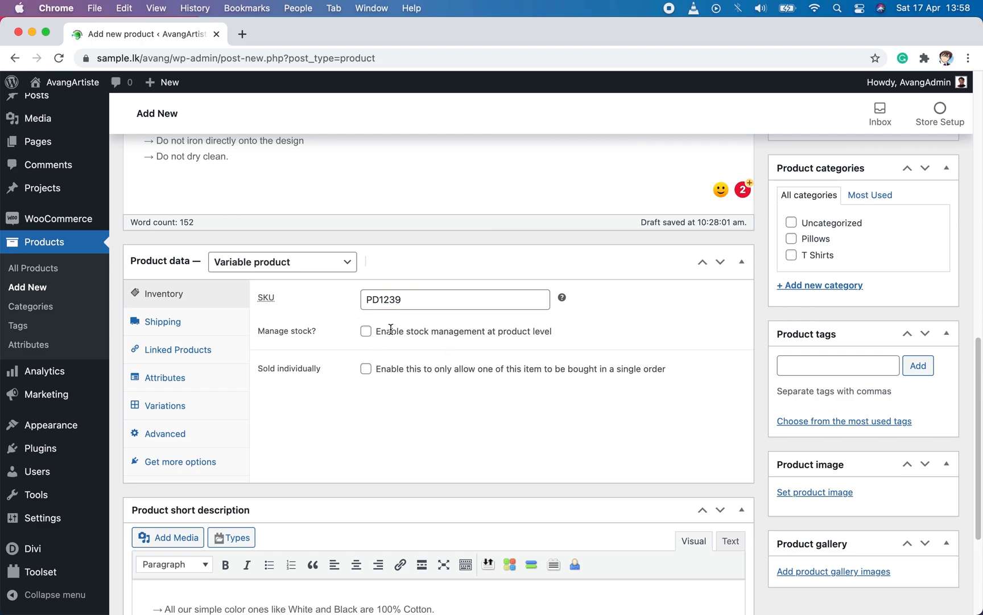
Step: Enable stock management at product level and set the stock quantity to 20
left_click(366, 332)
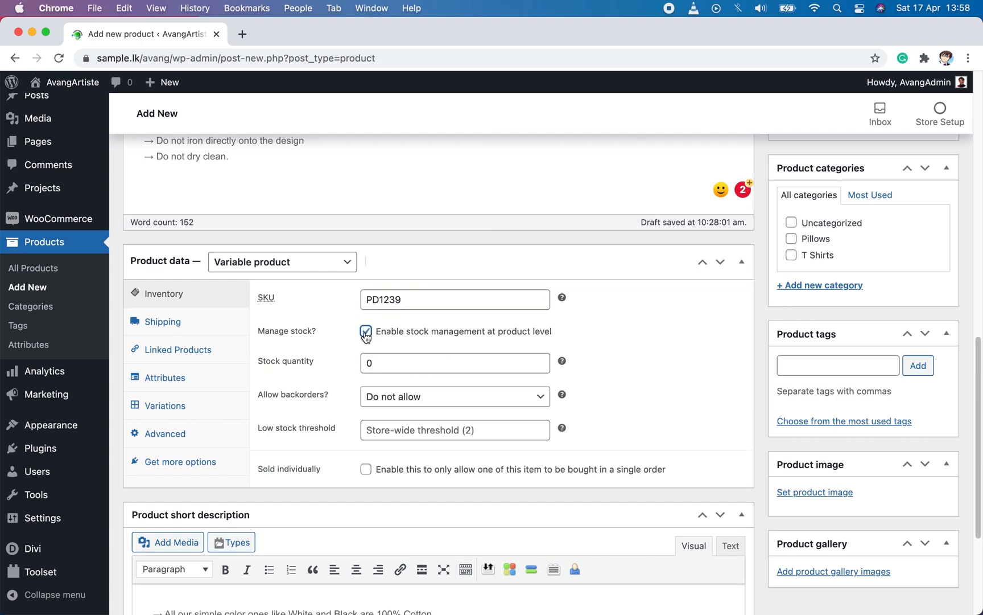
left_click(366, 333)
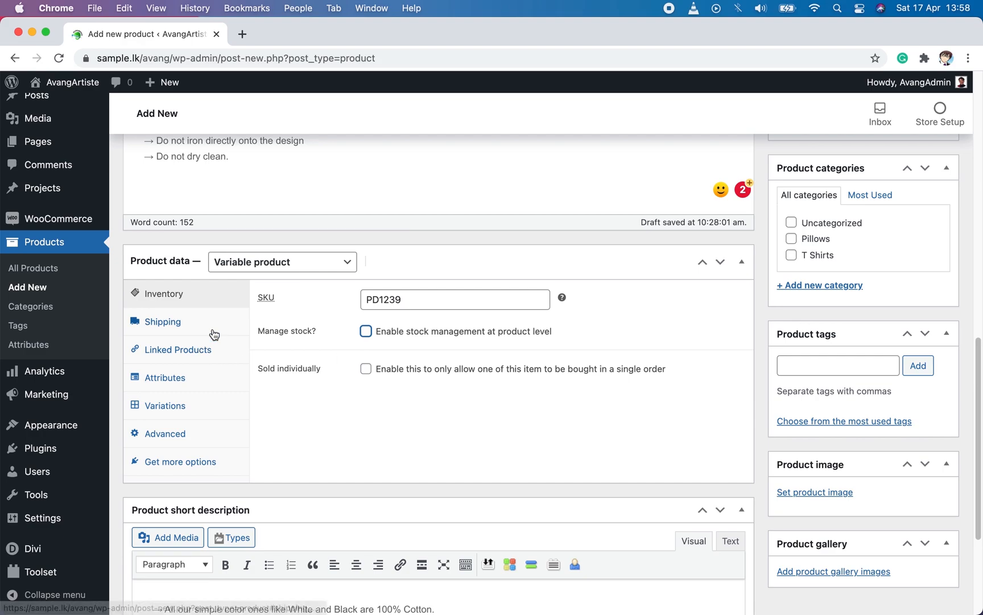
left_click(366, 334)
left_click(369, 362)
type("20")
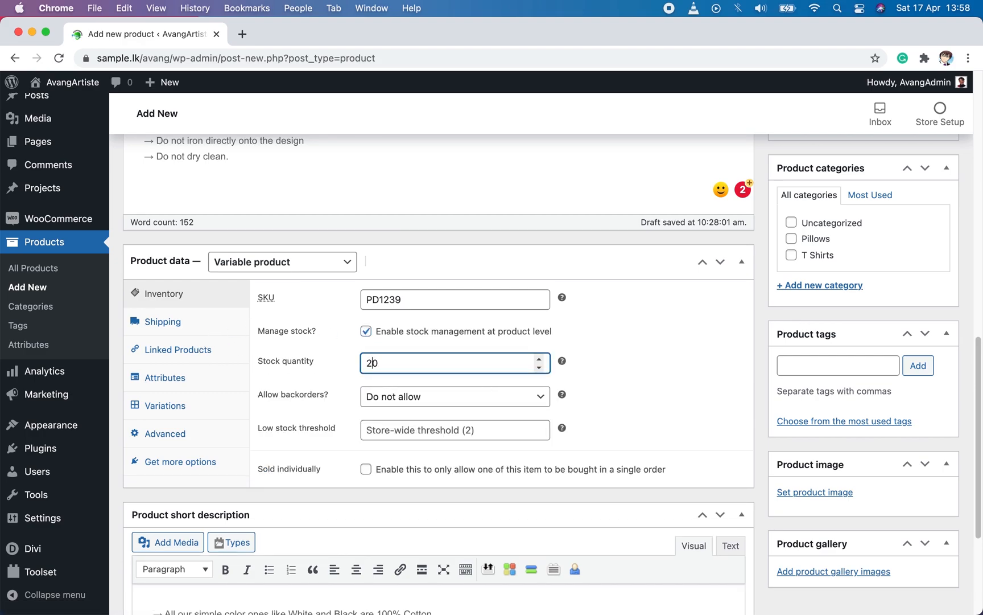
left_click(597, 346)
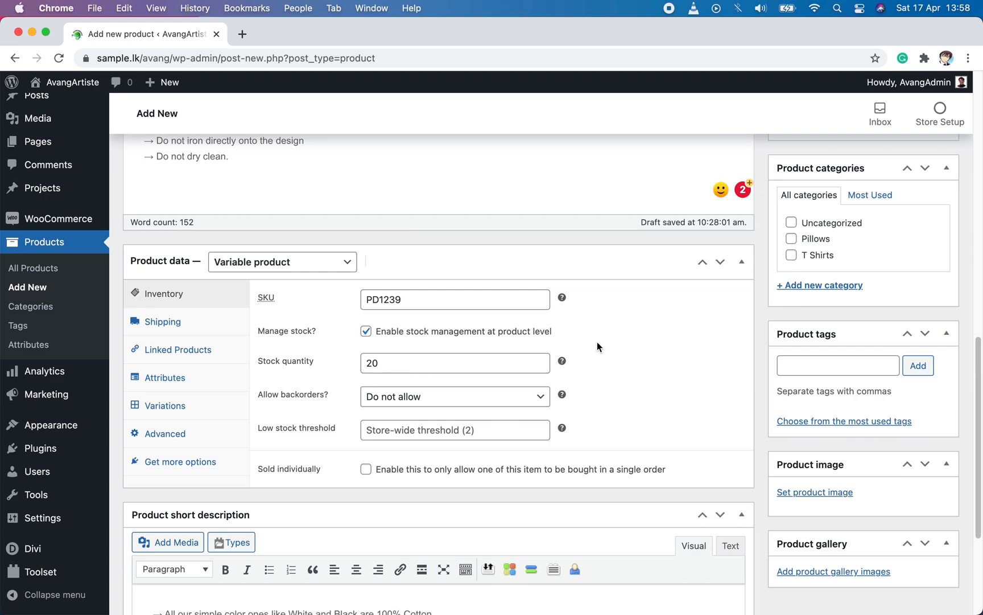
Step: Set the product's shipping weight to 0.5 kg
left_click(197, 331)
left_click(385, 299)
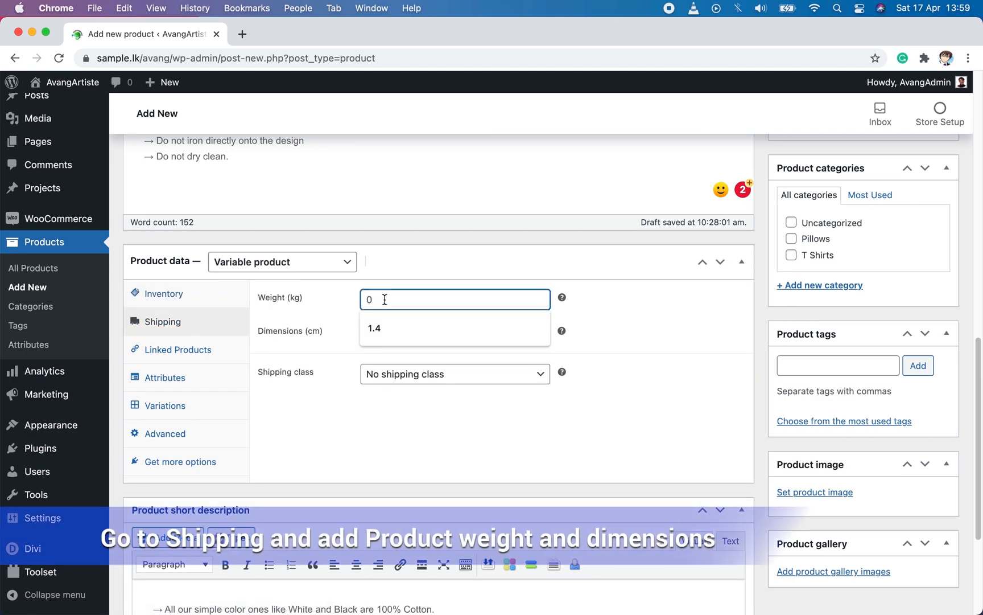
type("0.5")
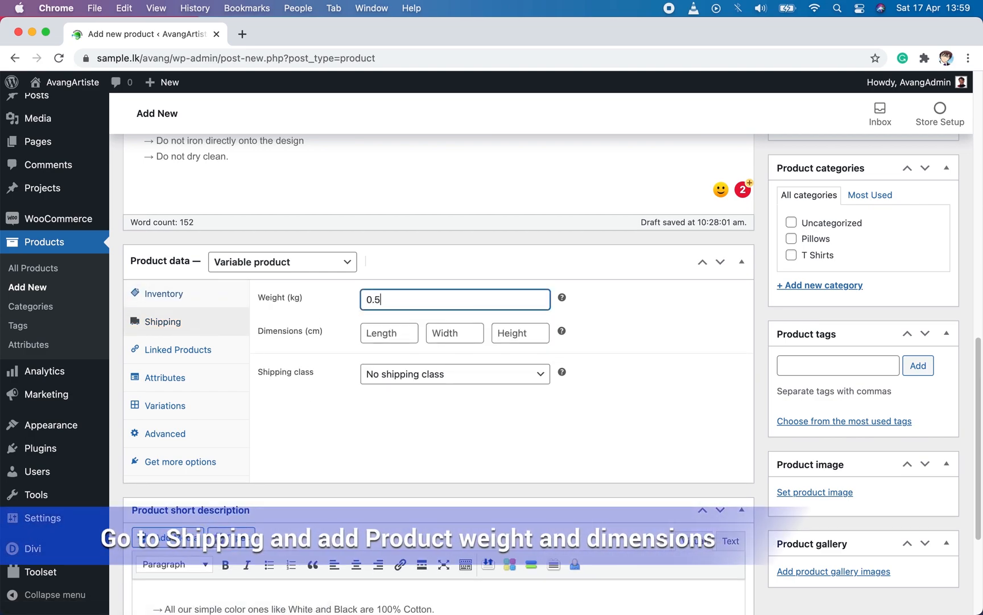
Step: Set the shipping dimensions to length 50, width 20 and height 1 cm, and keep "No shipping class" selected
left_click(406, 336)
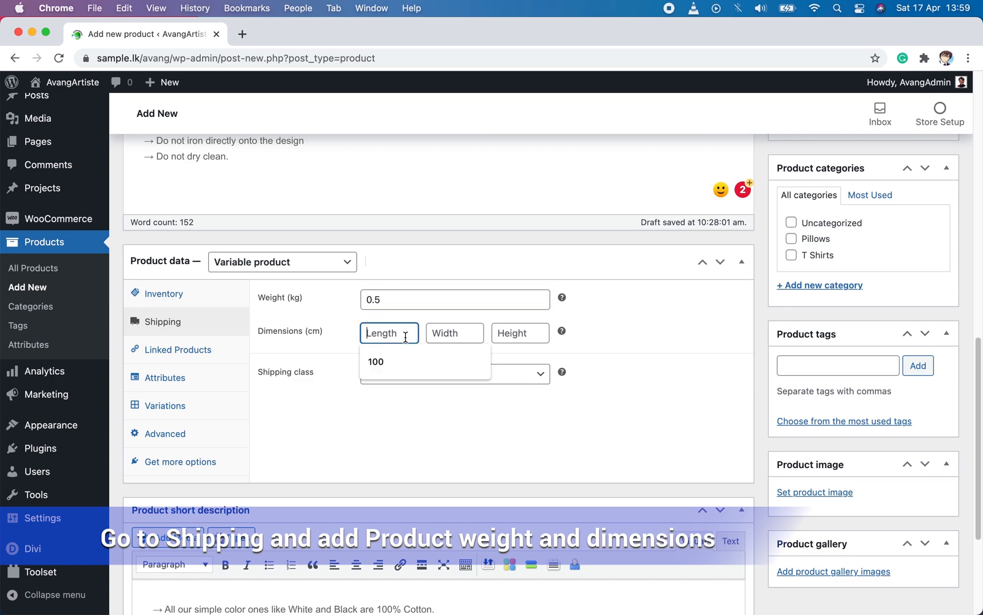
type("50")
key("Tab")
type("20")
left_click(528, 329)
type("1")
left_click(410, 376)
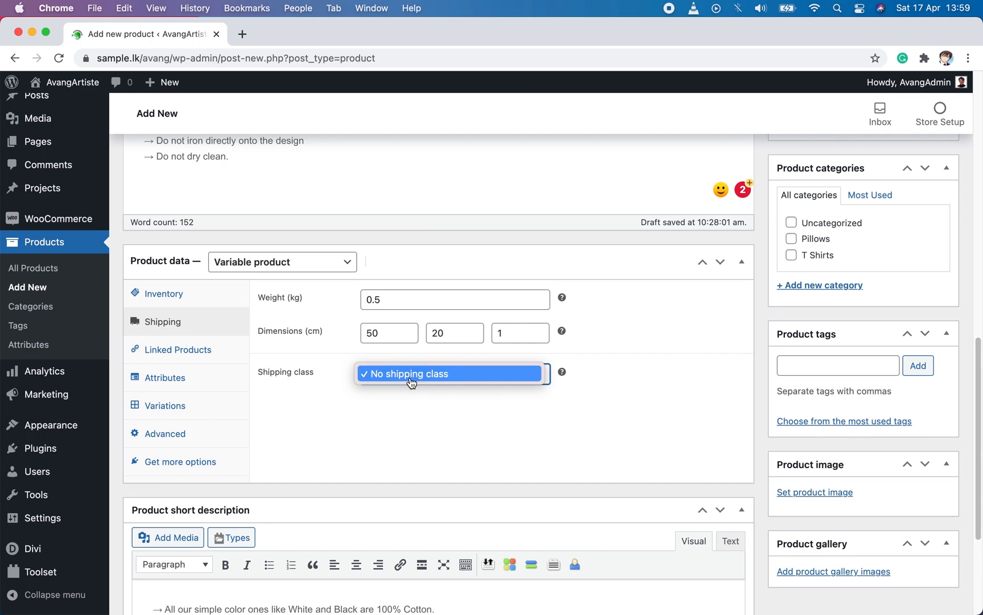
left_click(410, 375)
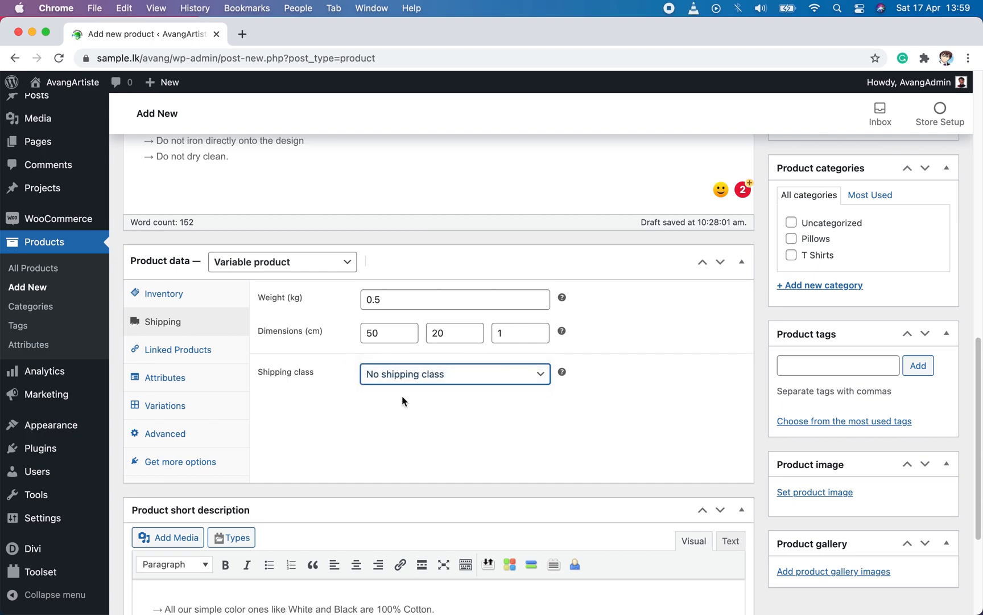
Step: Add the linen throw pillow cover with zipper (PD1236) as an upsell in the linked products
left_click(202, 351)
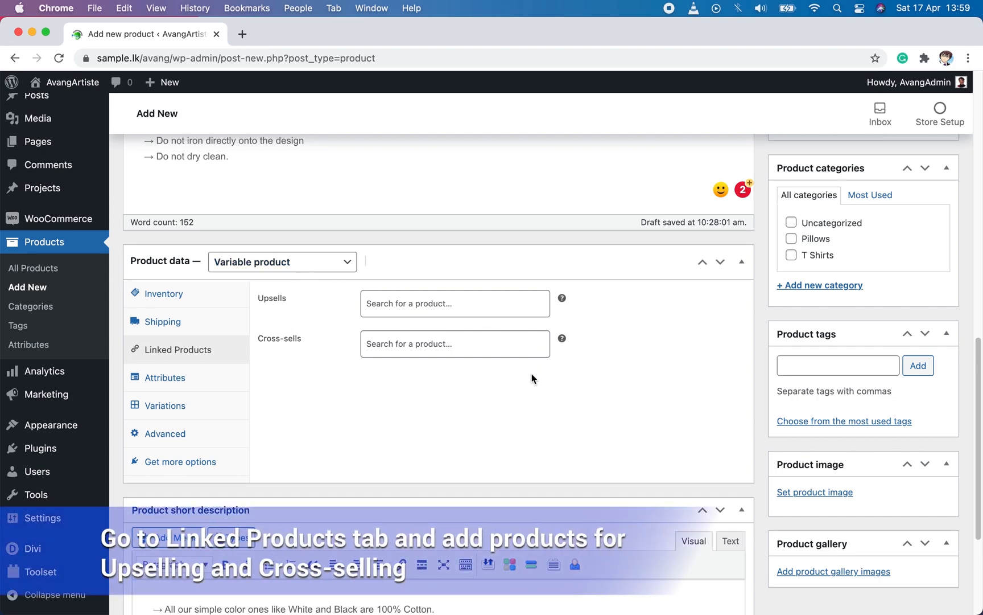
left_click(481, 308)
type("pillow cover with zipper - Knife e")
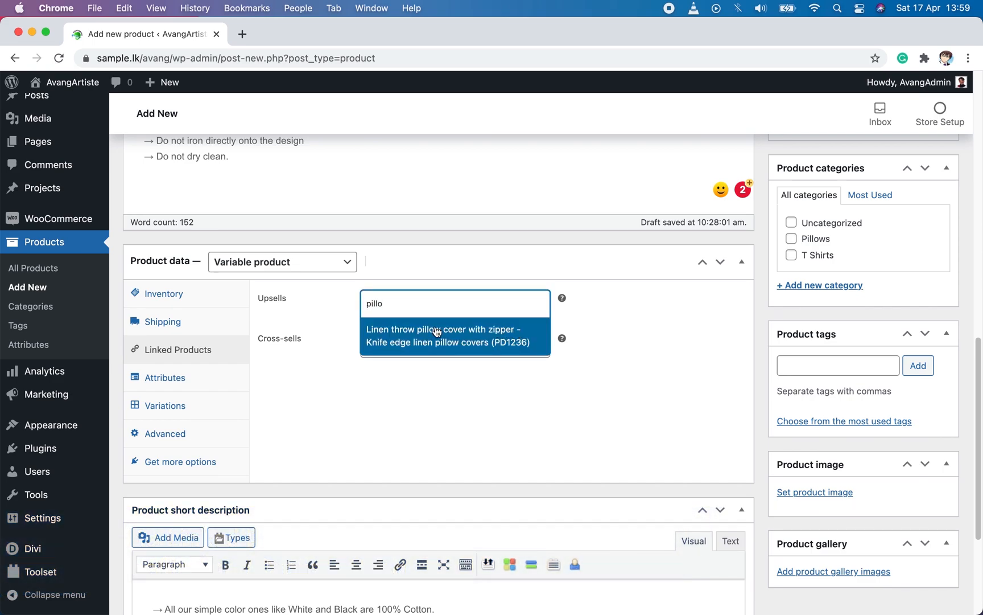
left_click(439, 332)
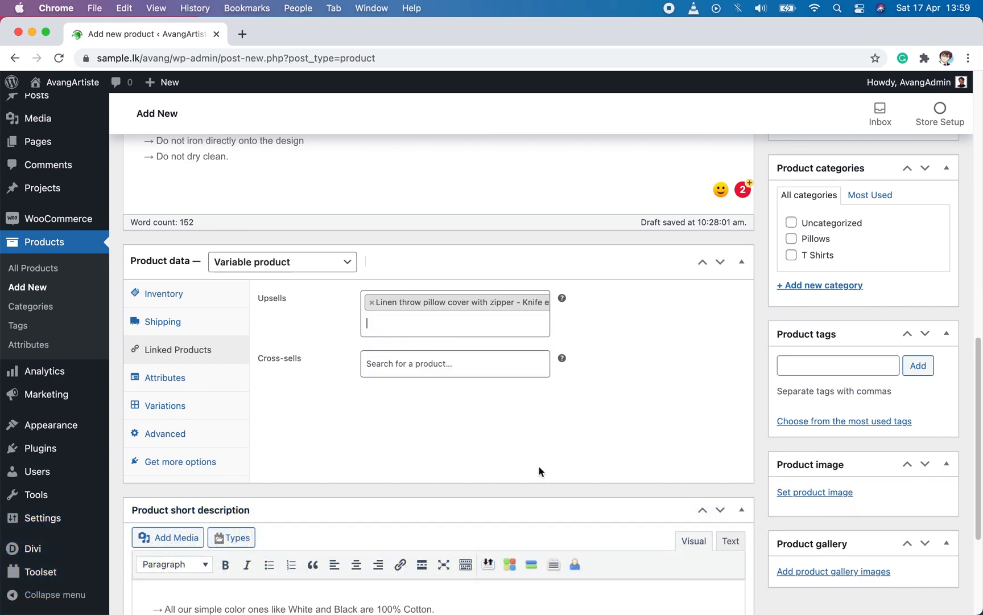
Step: Add a custom product attribute named Color with the values White | Black | Red
left_click(182, 382)
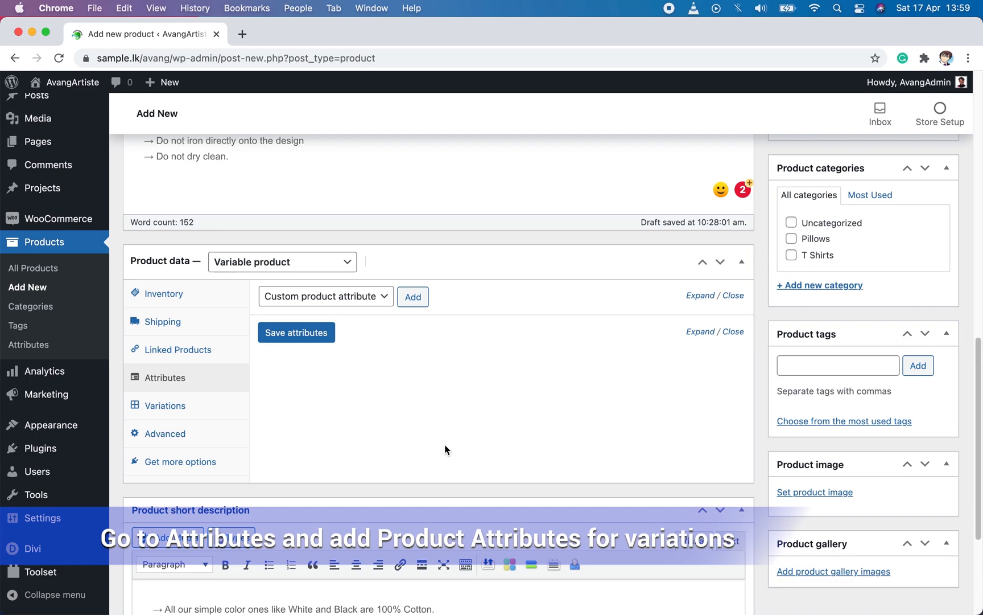
left_click(413, 296)
left_click(340, 383)
type("Color")
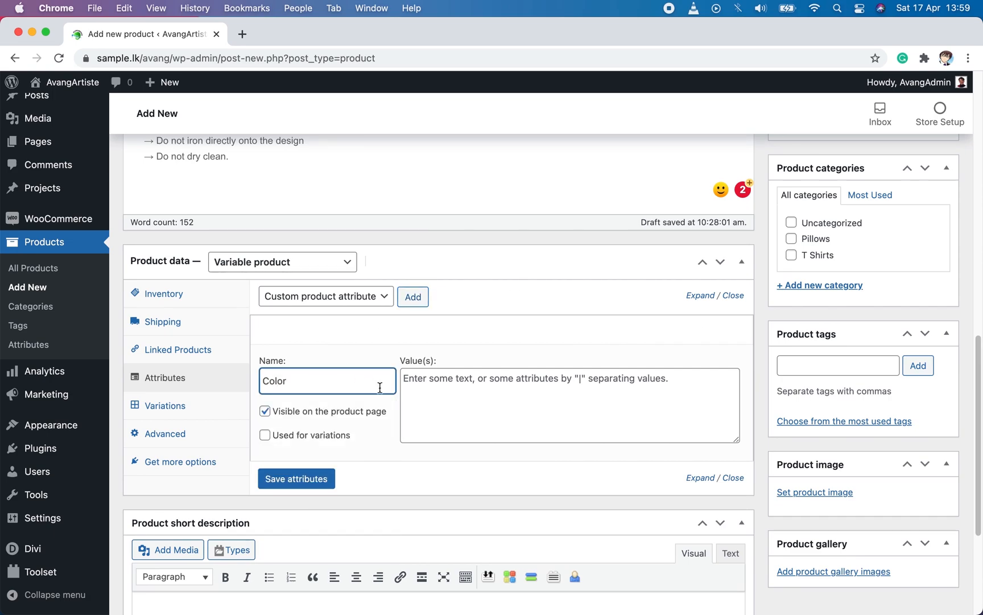
left_click(499, 393)
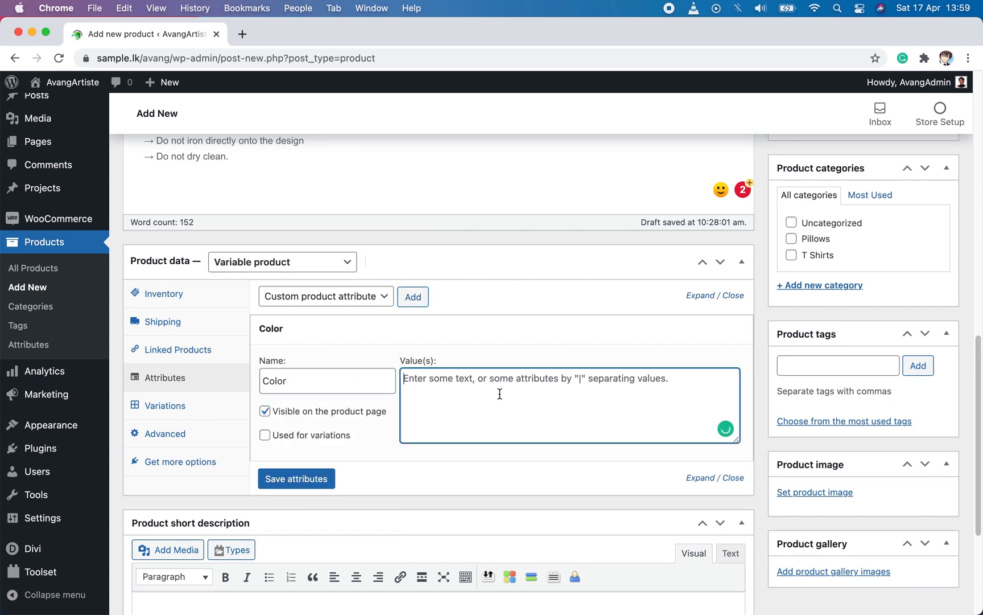
type("White | Black | Red")
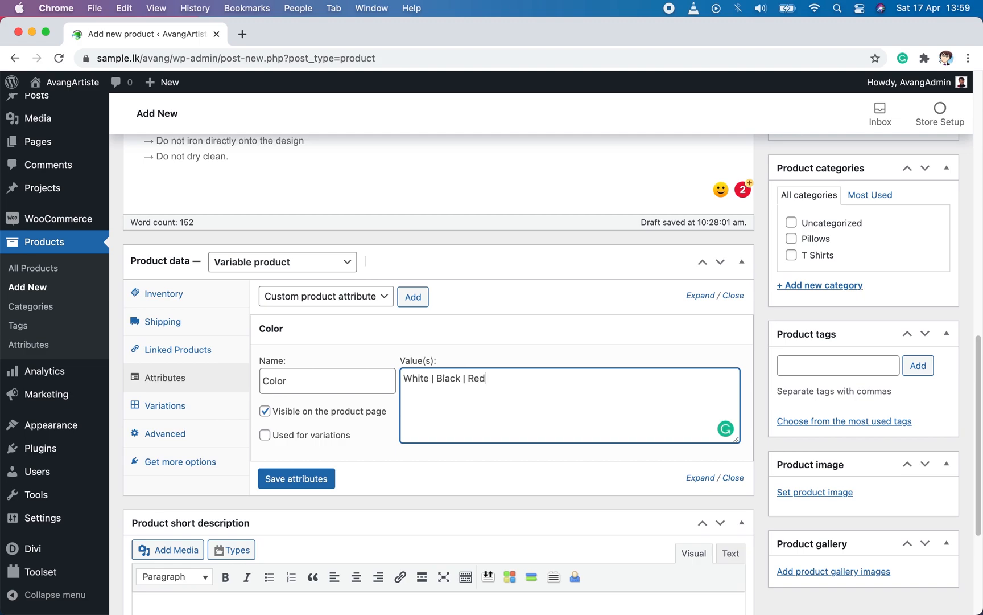
Step: Make the Color attribute used for variations, keep it visible on the product page, and save the attributes
left_click(318, 411)
left_click(342, 436)
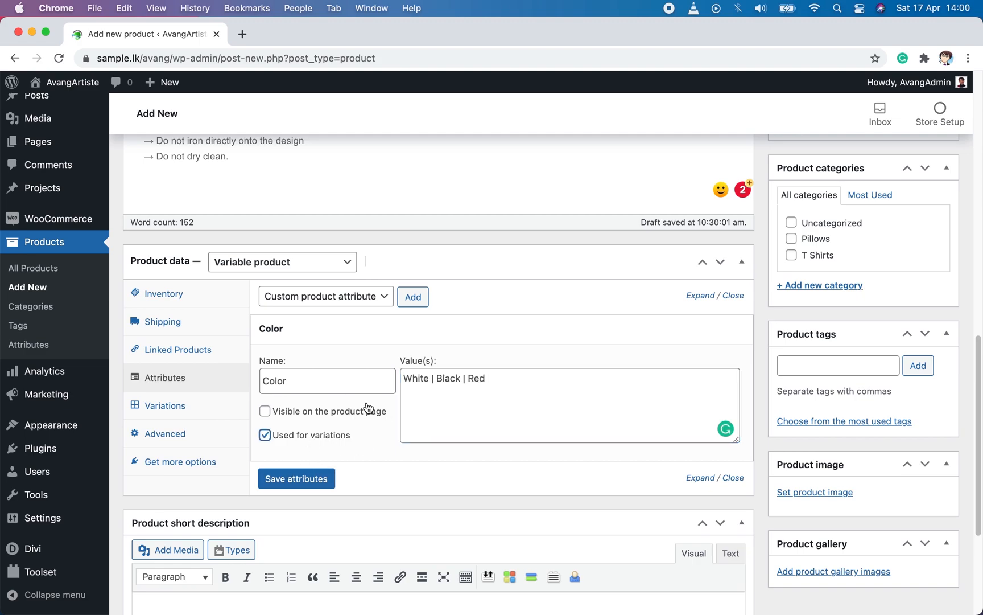
left_click(288, 412)
left_click(308, 478)
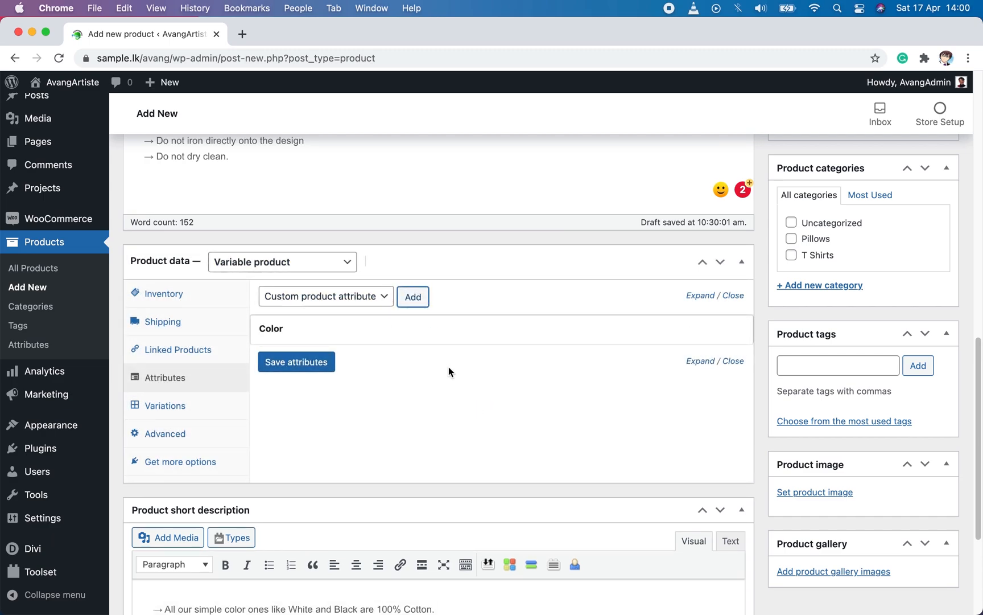
Step: Add a custom attribute named Size with values S | M | L, use it for variations, and save the attributes
left_click(425, 297)
left_click(308, 421)
type("Size")
left_click(485, 403)
type("S | M |")
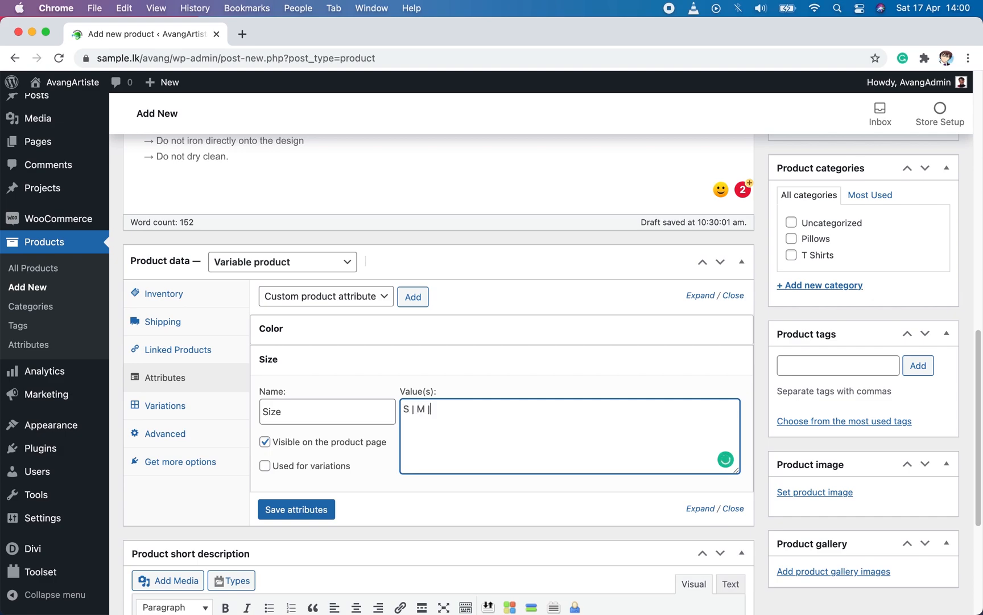
type(" L")
left_click(291, 466)
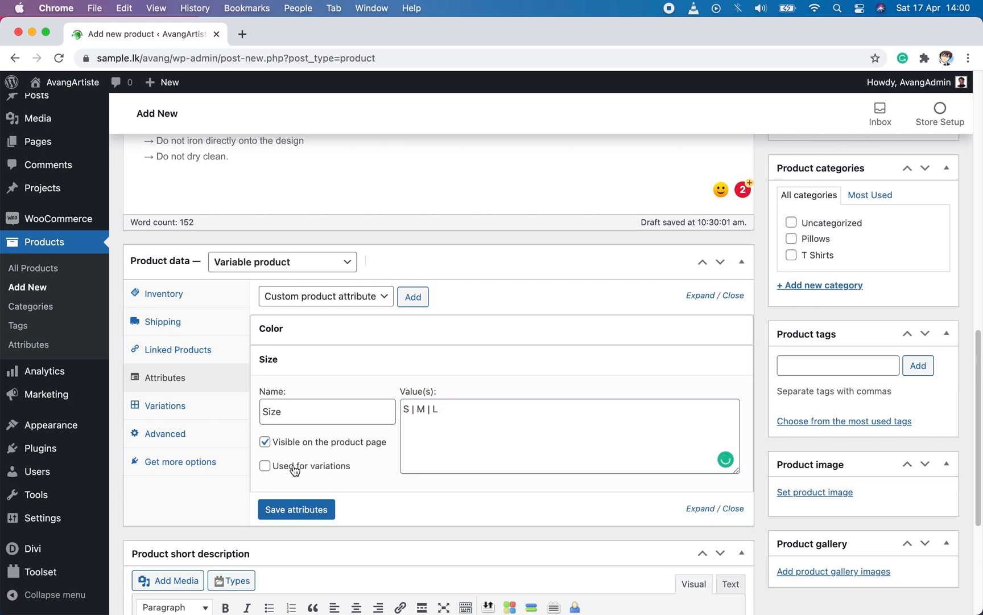
left_click(277, 508)
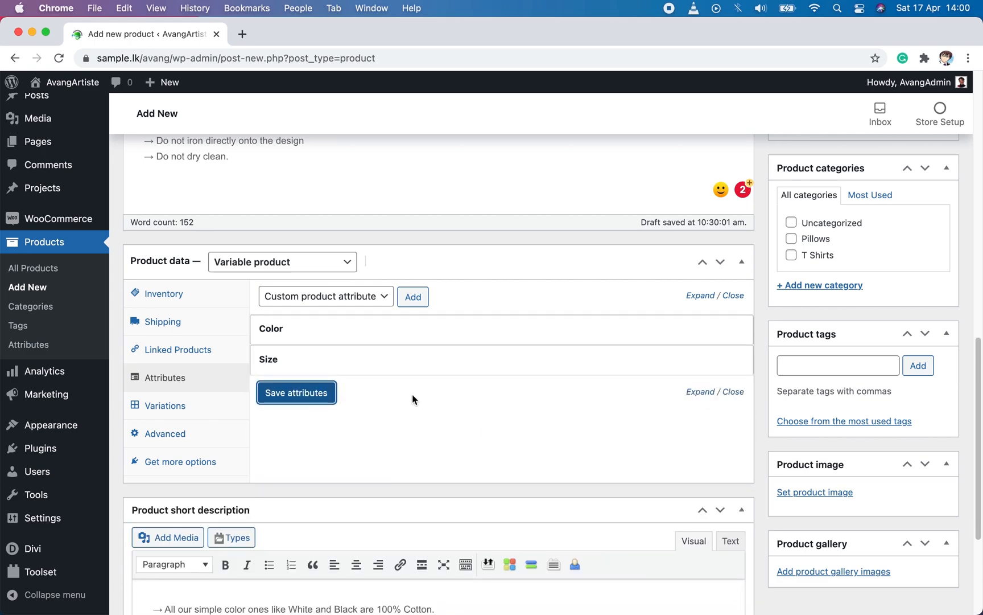
Step: Create the product variations from all attributes and accept the confirmation dialogs
left_click(198, 406)
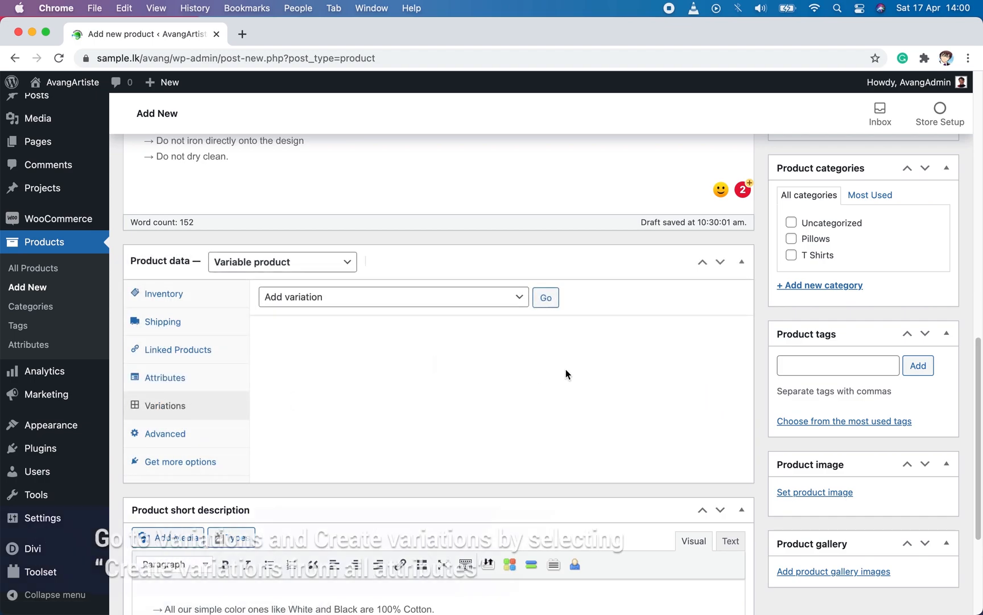
scroll(630, 357, "down", 1)
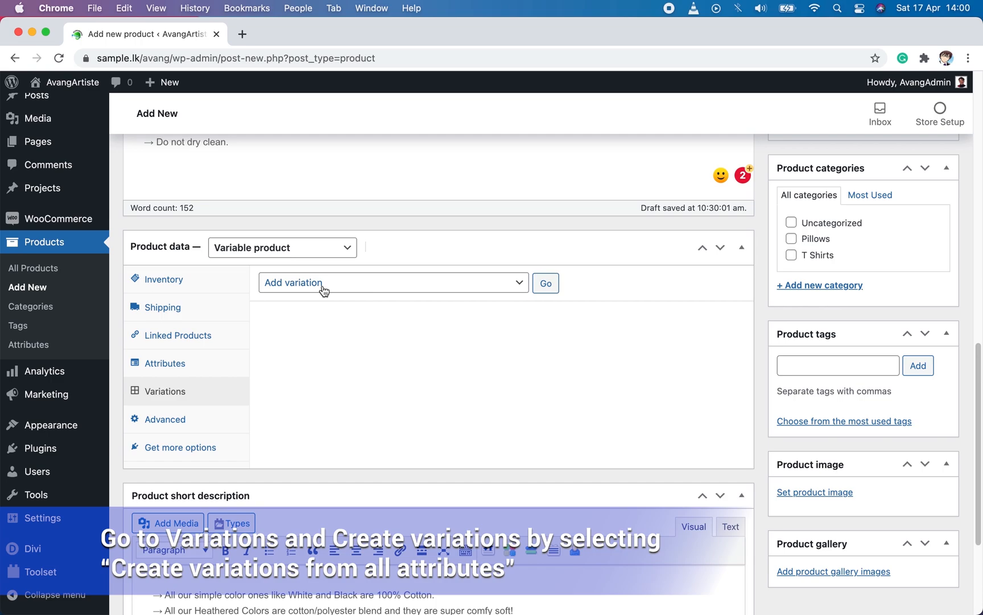
left_click(190, 370)
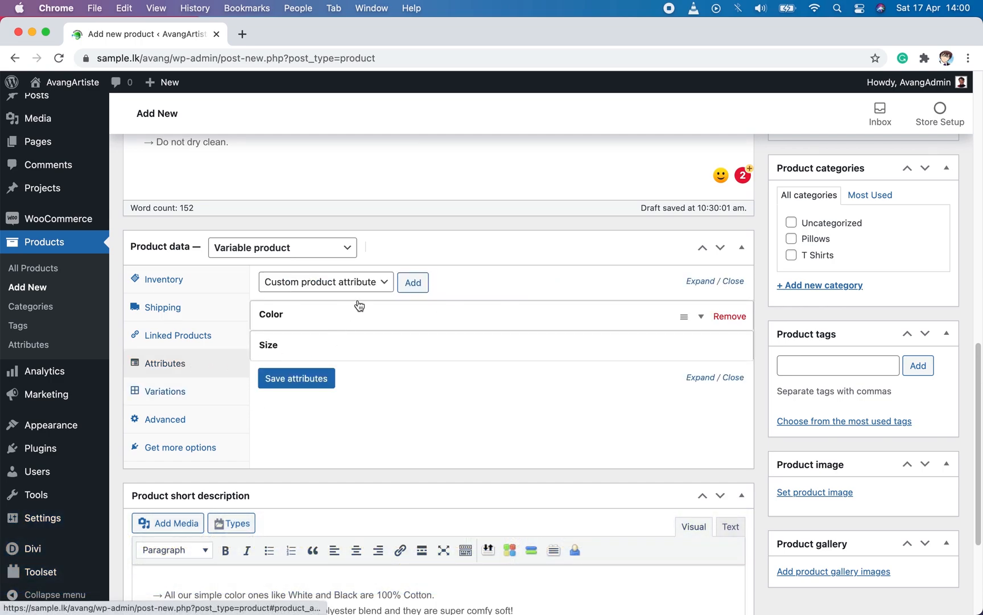
left_click(190, 396)
left_click(393, 282)
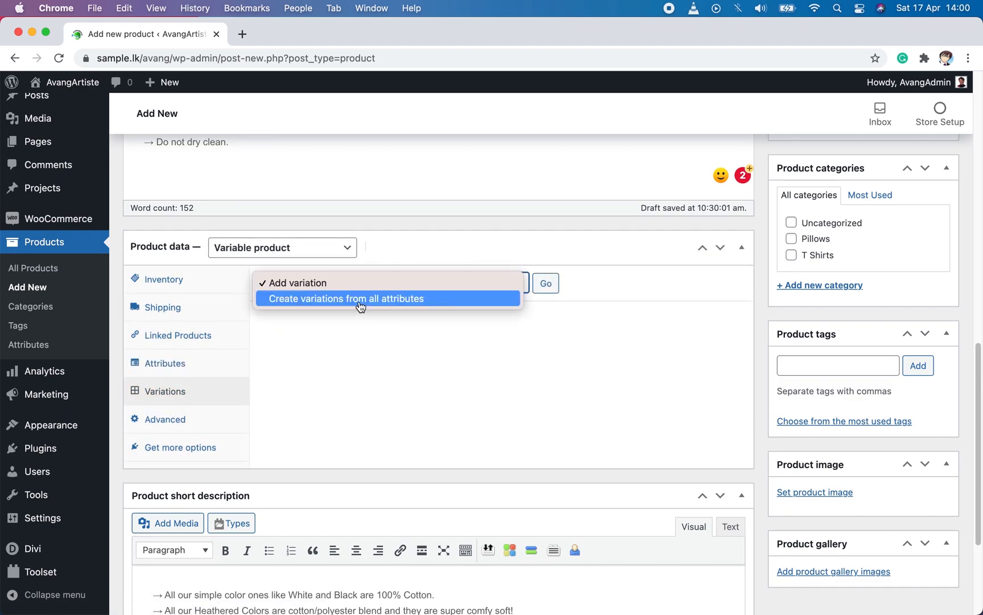
left_click(360, 307)
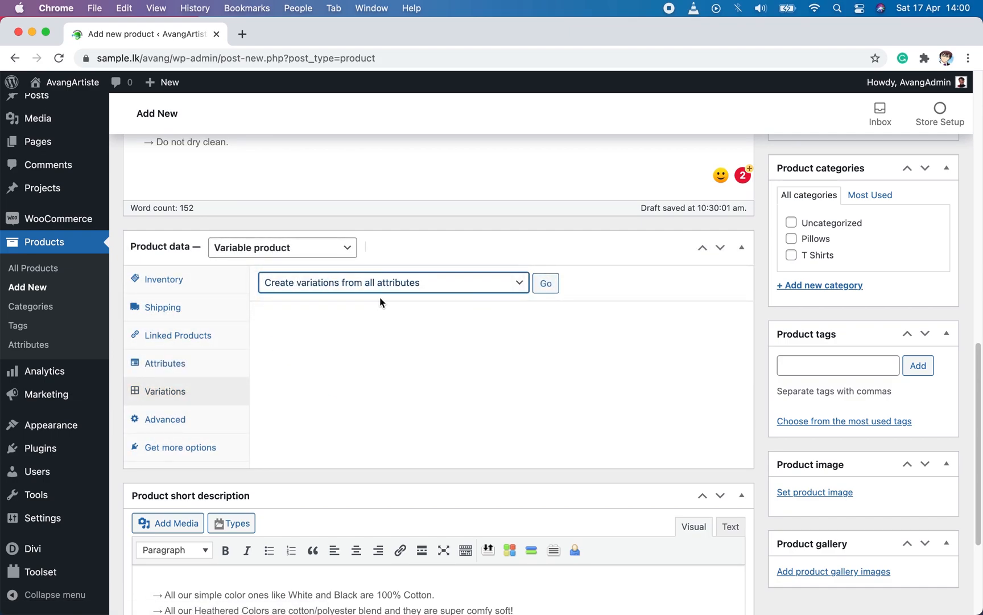
left_click(545, 284)
left_click(611, 165)
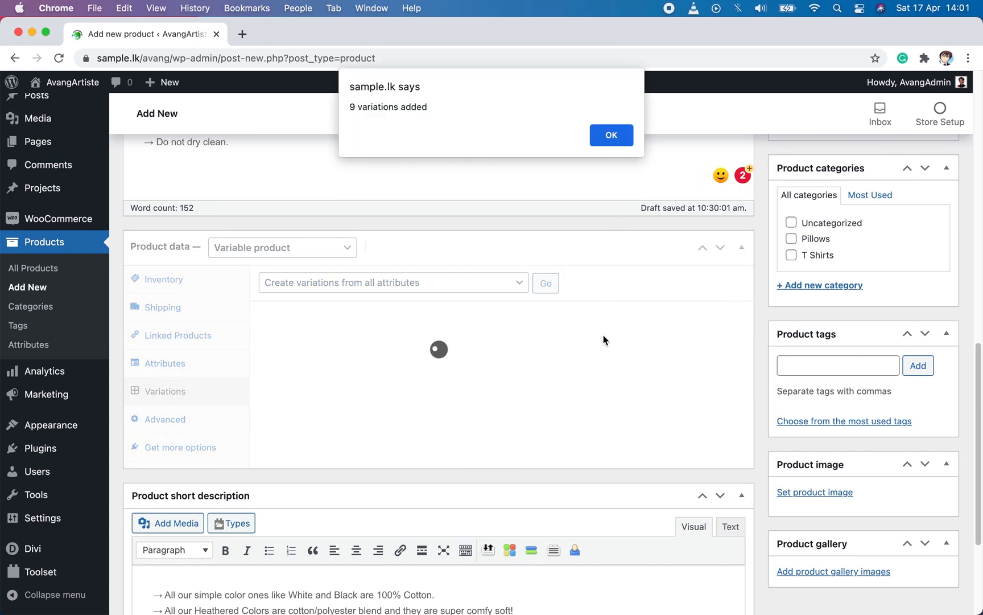
left_click(623, 134)
Step: Examine the detail fields of the White, size S variation and collapse it again
scroll(616, 389, "down", 5)
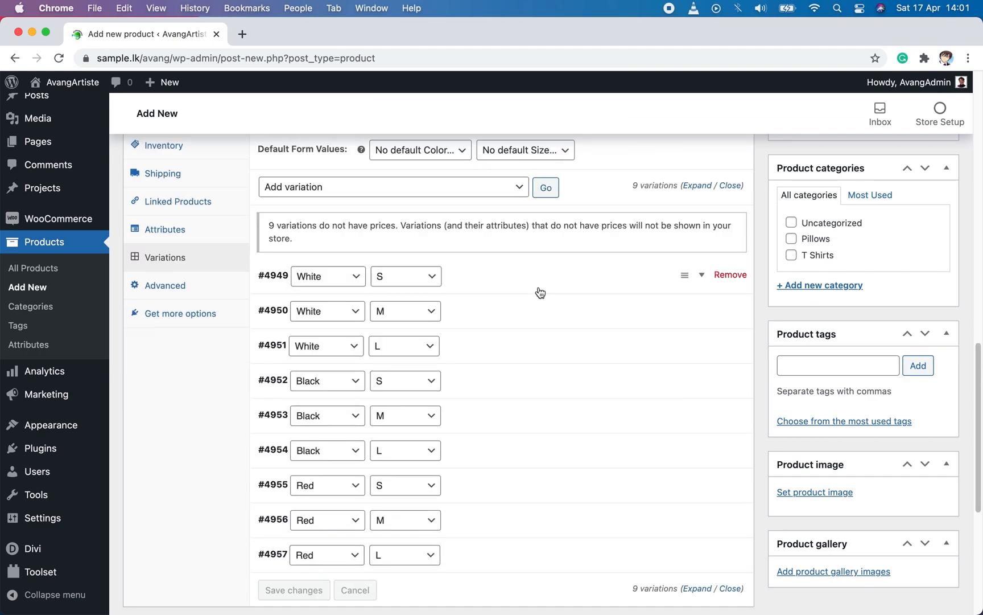
left_click(486, 283)
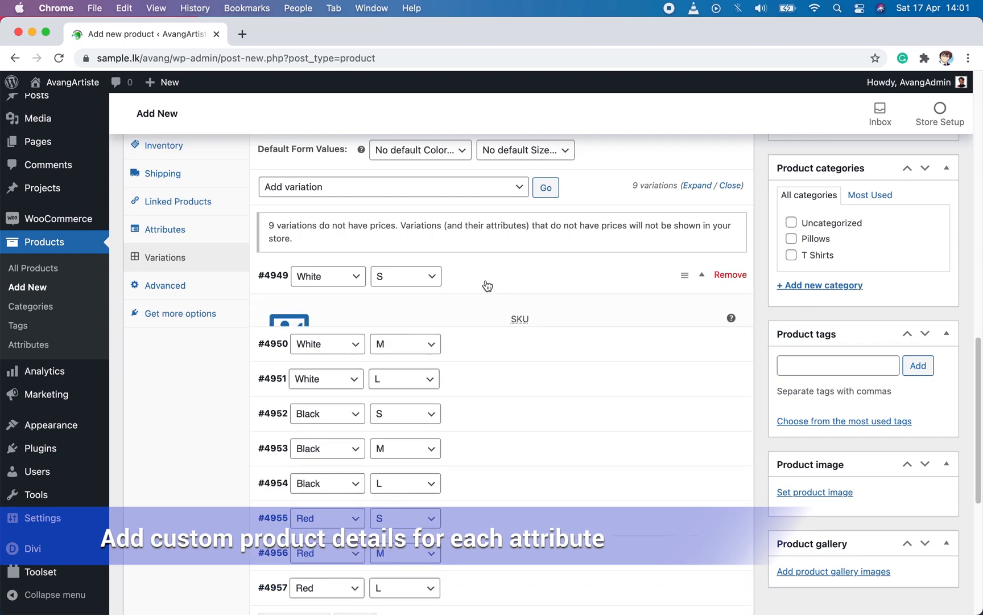
left_click(301, 434)
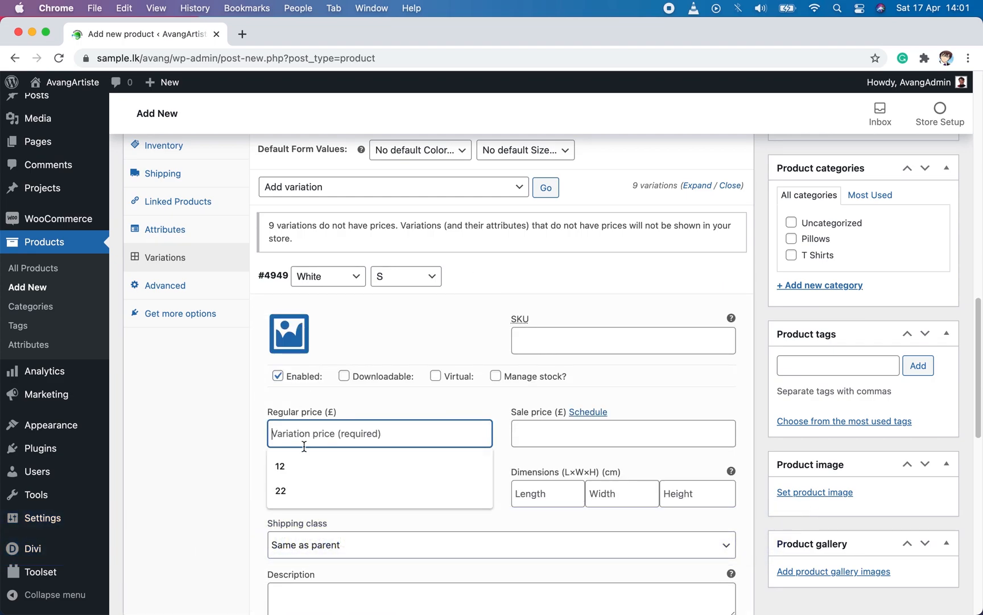
left_click(497, 290)
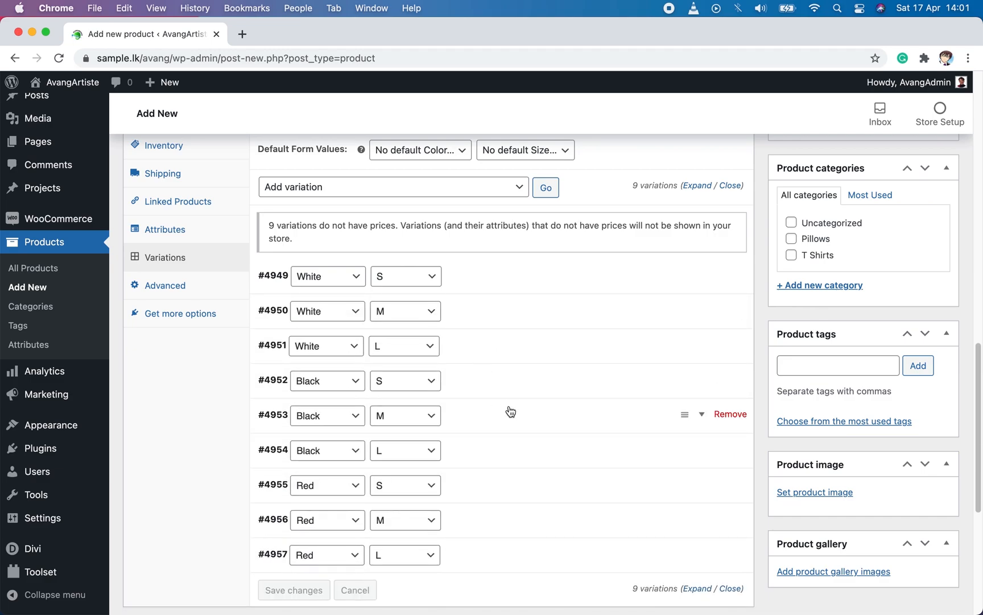
Step: Set the regular price of all variations to 20 with a bulk action
left_click(441, 198)
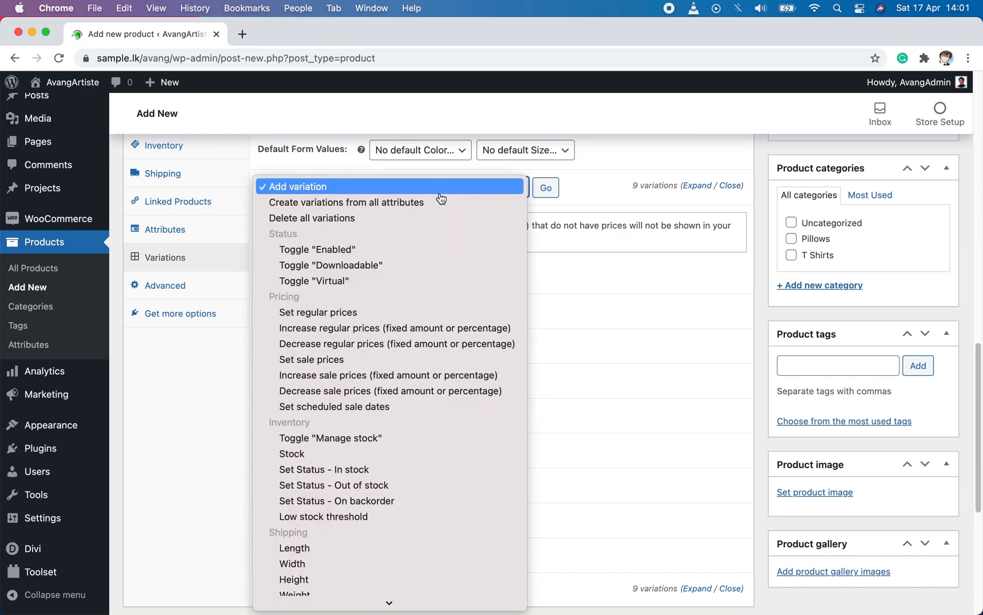
left_click(370, 312)
left_click(545, 188)
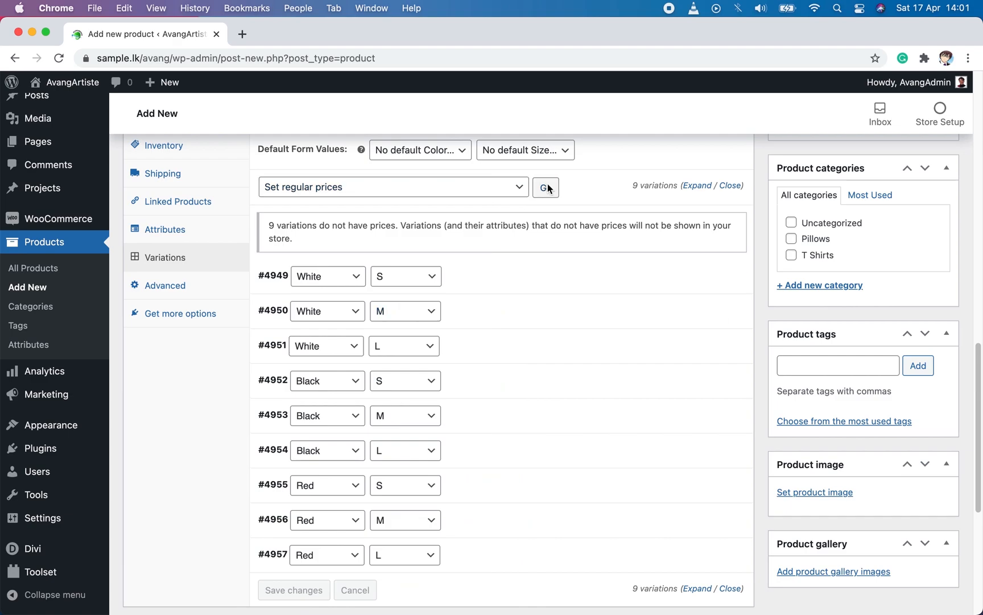
type("20")
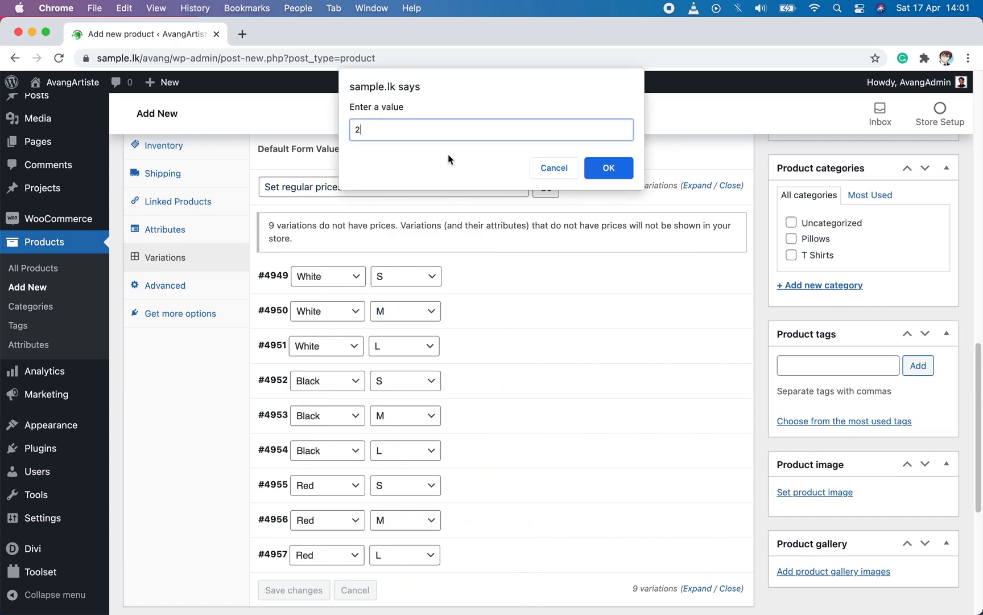
left_click(606, 172)
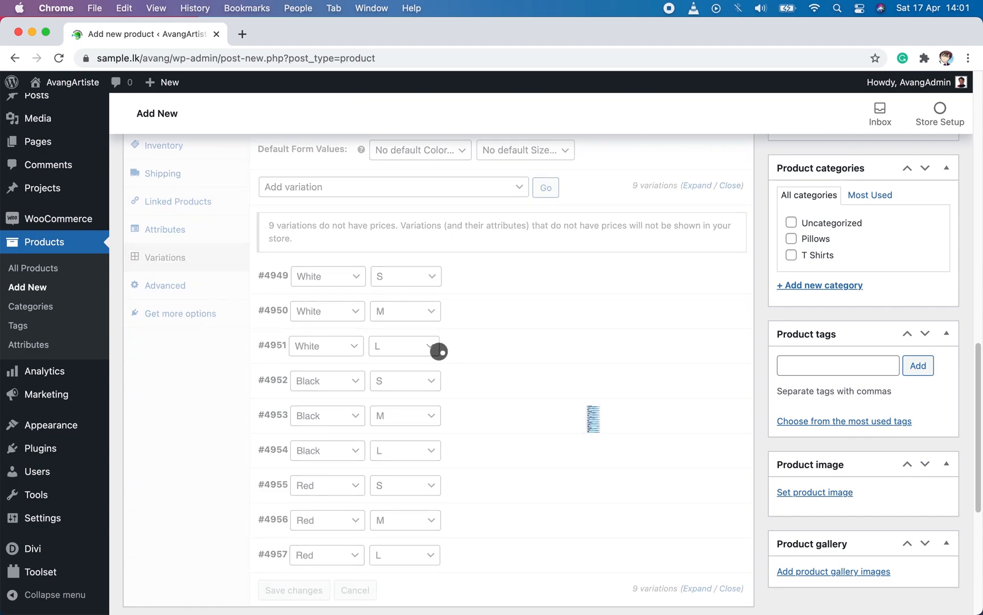
Step: Check the regular prices of the White S and White M variations
left_click(481, 236)
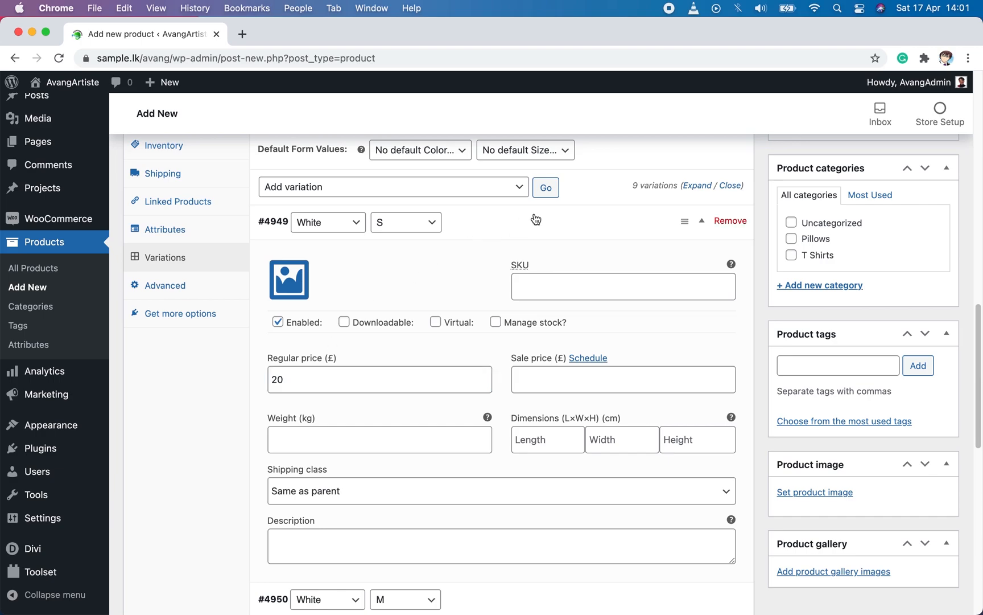
left_click(532, 220)
left_click(488, 265)
left_click(298, 420)
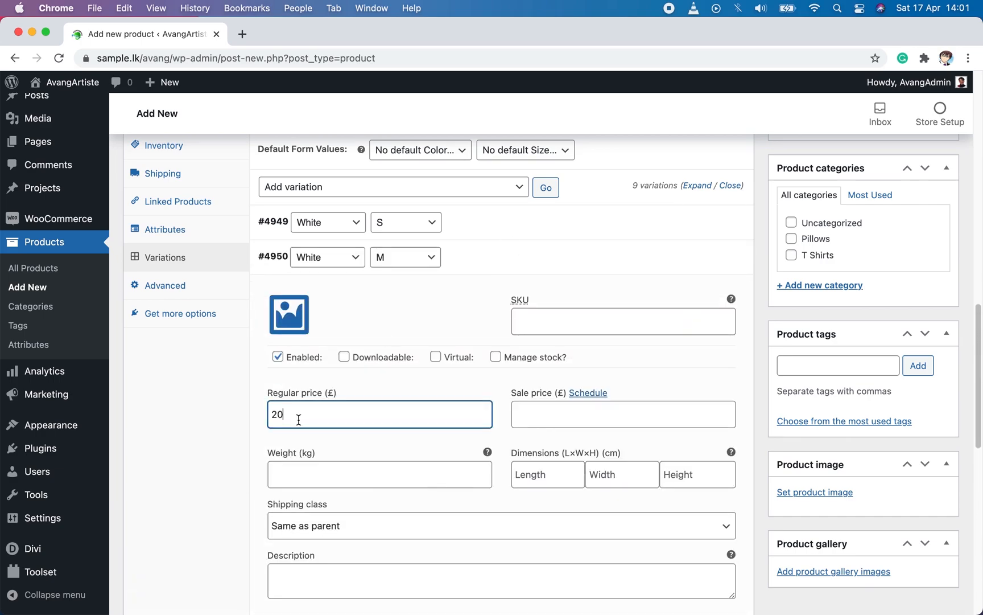
left_click(500, 264)
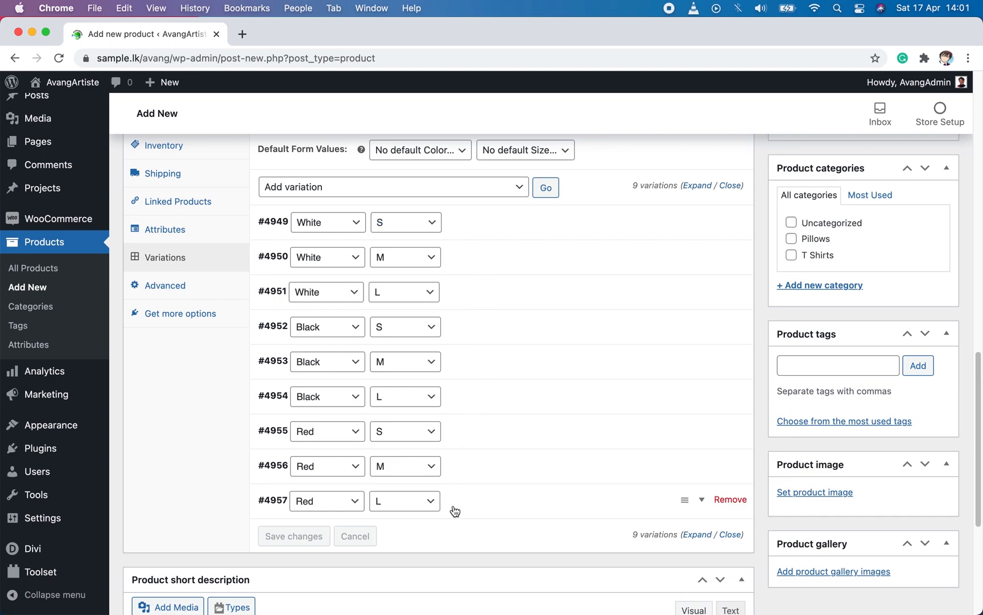
Step: Set the regular price of the White, size M variation to 24
left_click(489, 265)
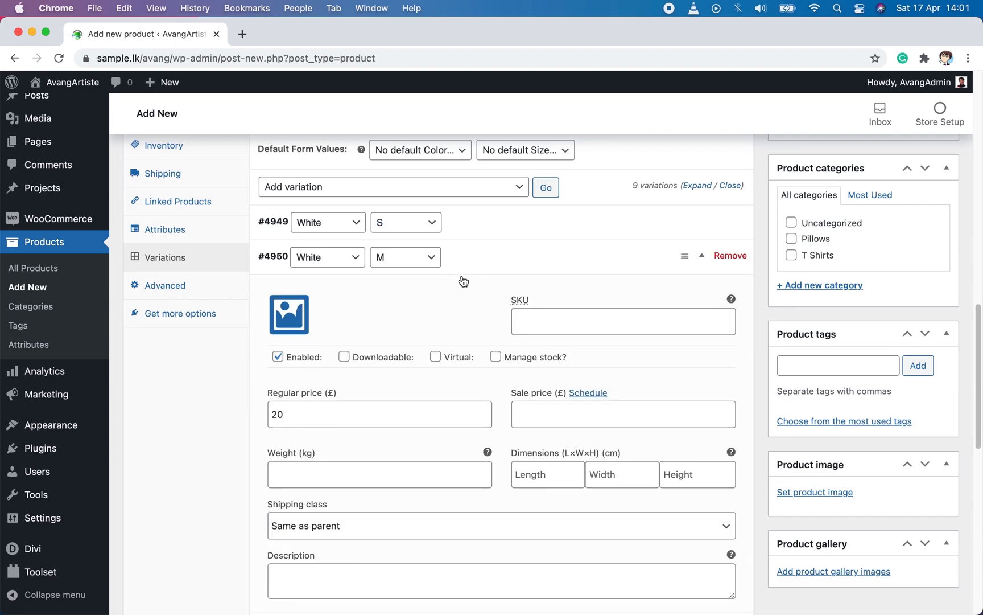
left_click(294, 421)
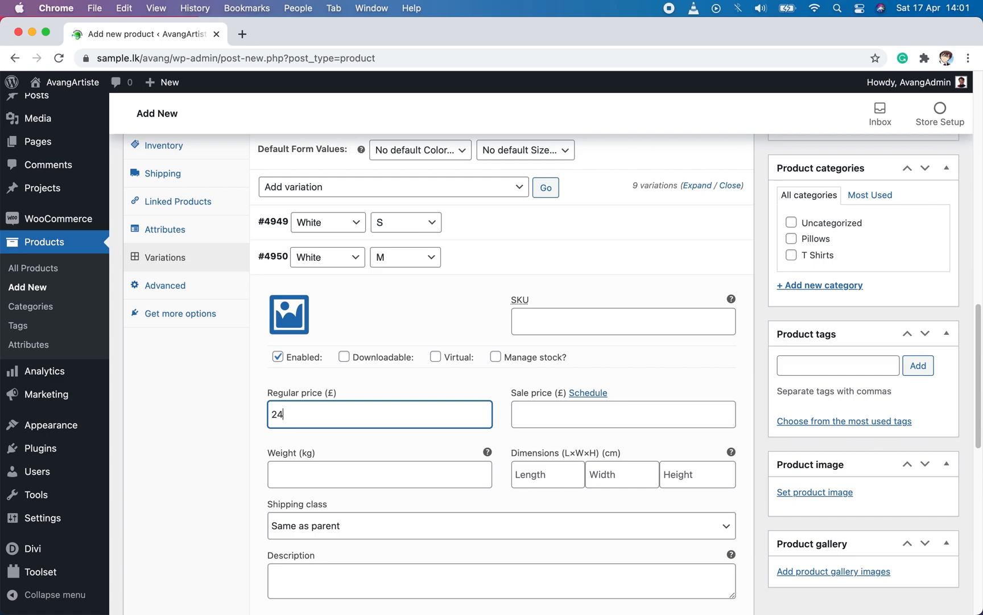
left_click(457, 265)
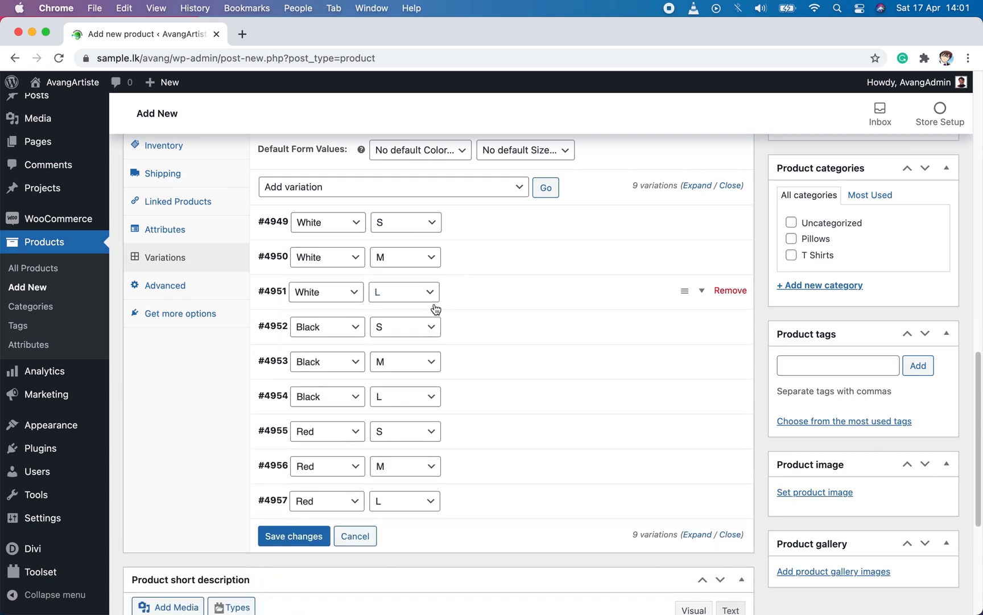
Step: Set the regular price of the Black, size M variation to 24
left_click(503, 375)
left_click(306, 517)
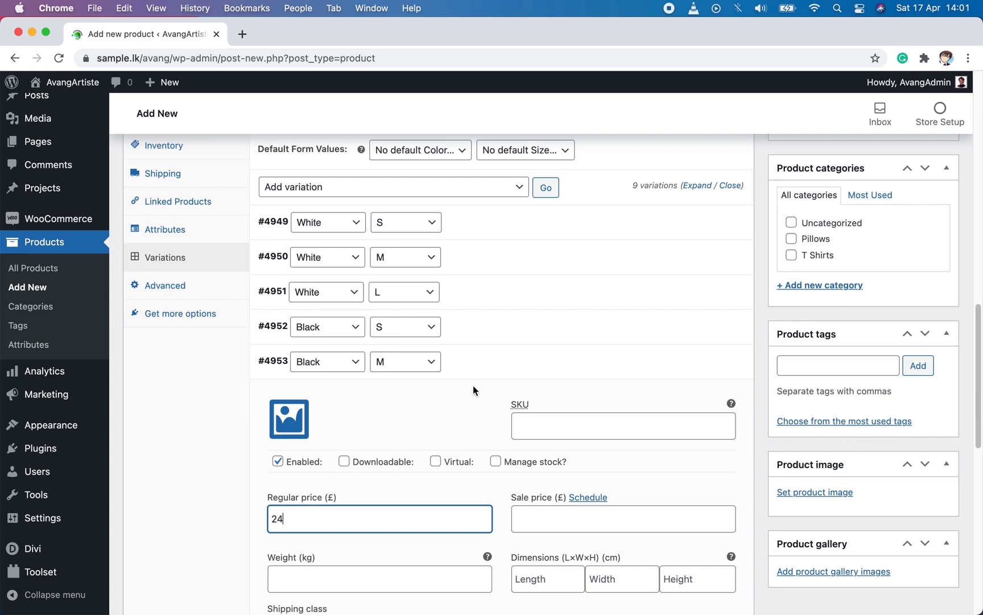
left_click(518, 368)
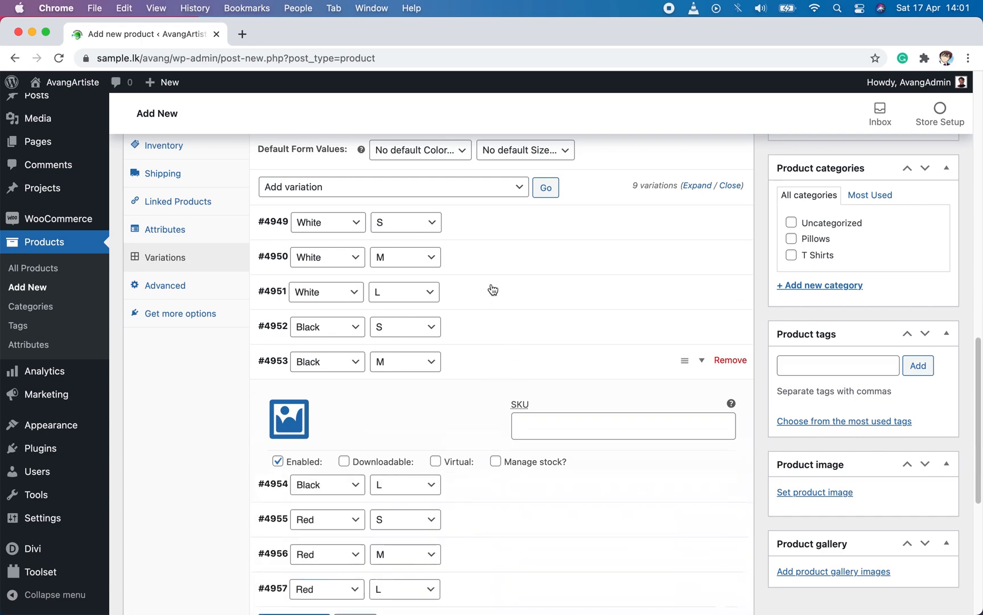
Step: Assign the white T-shirt photo from the media library as the image of the White, size S variation
left_click(483, 227)
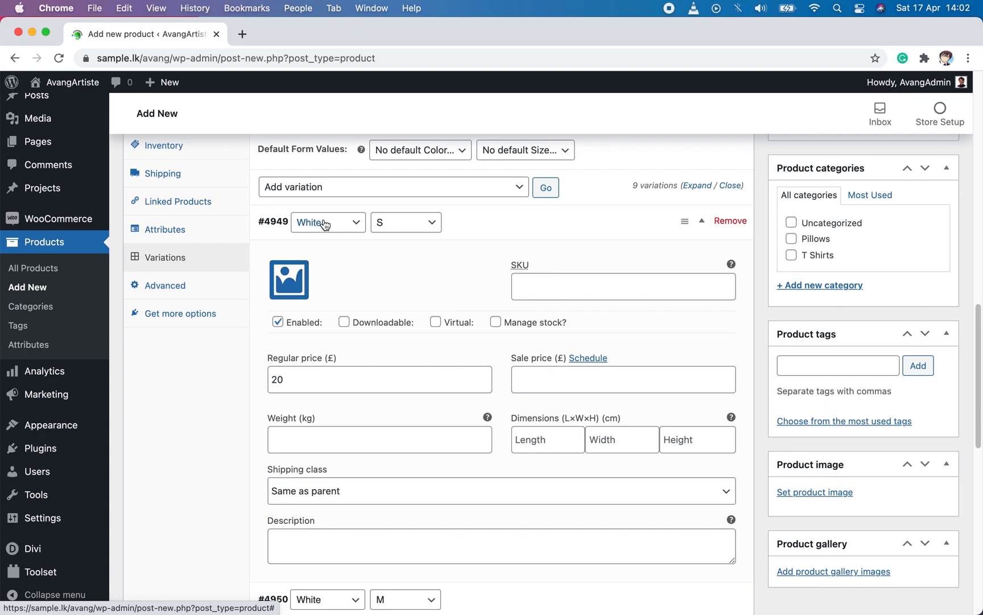
left_click(303, 283)
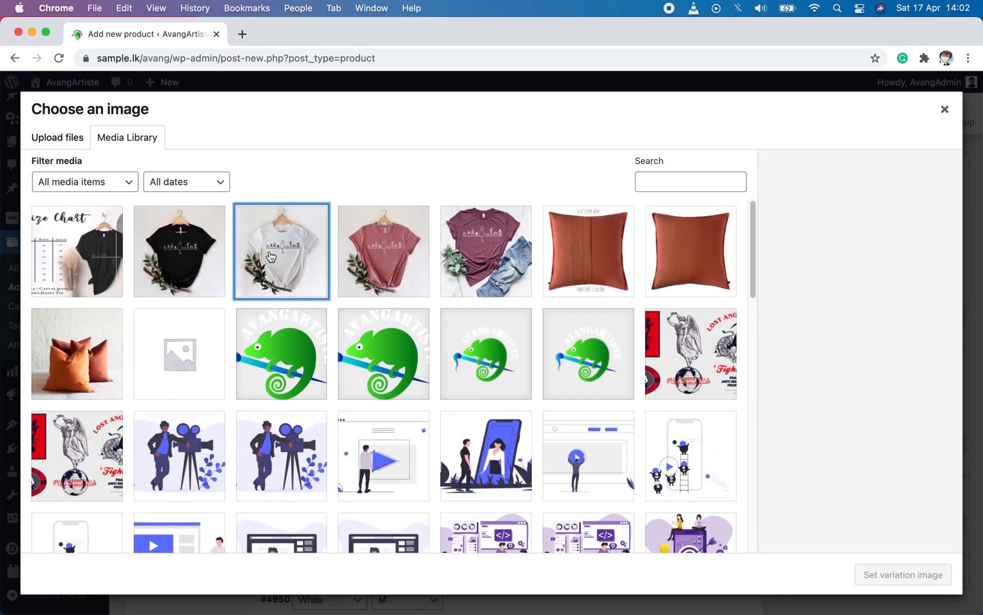
left_click(271, 257)
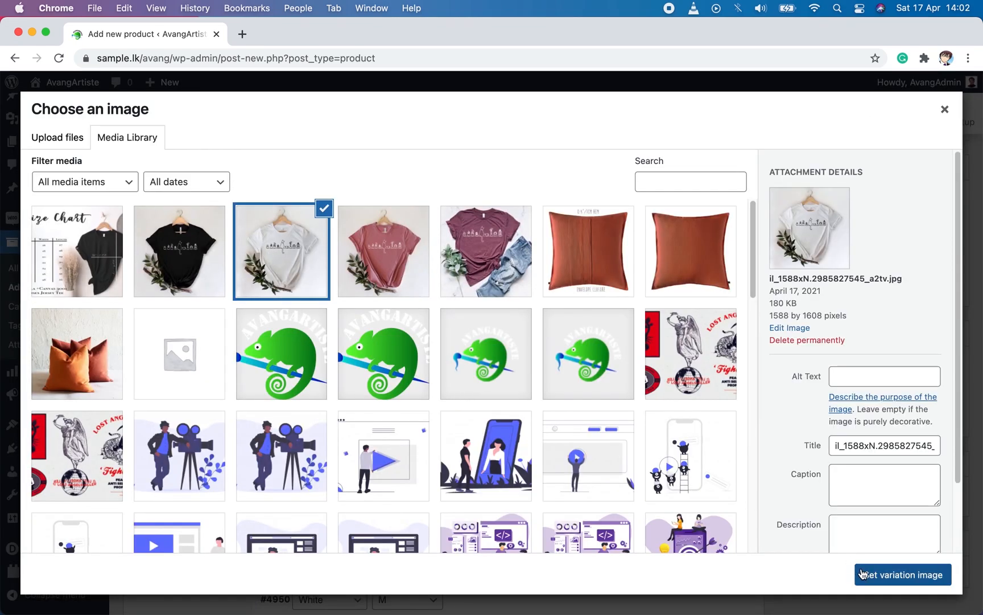
left_click(867, 574)
scroll(407, 325, "down", 5)
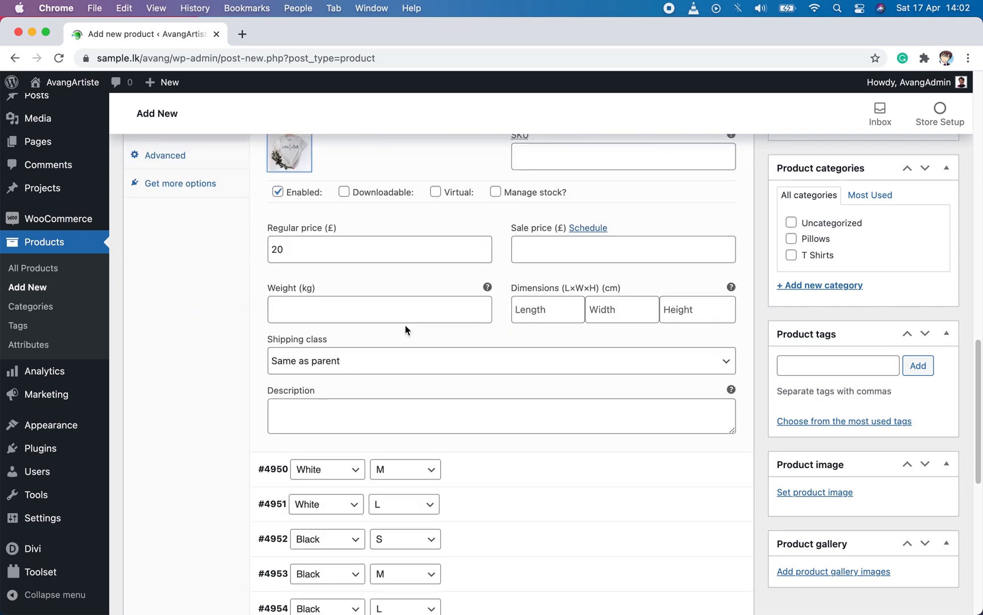
left_click(371, 412)
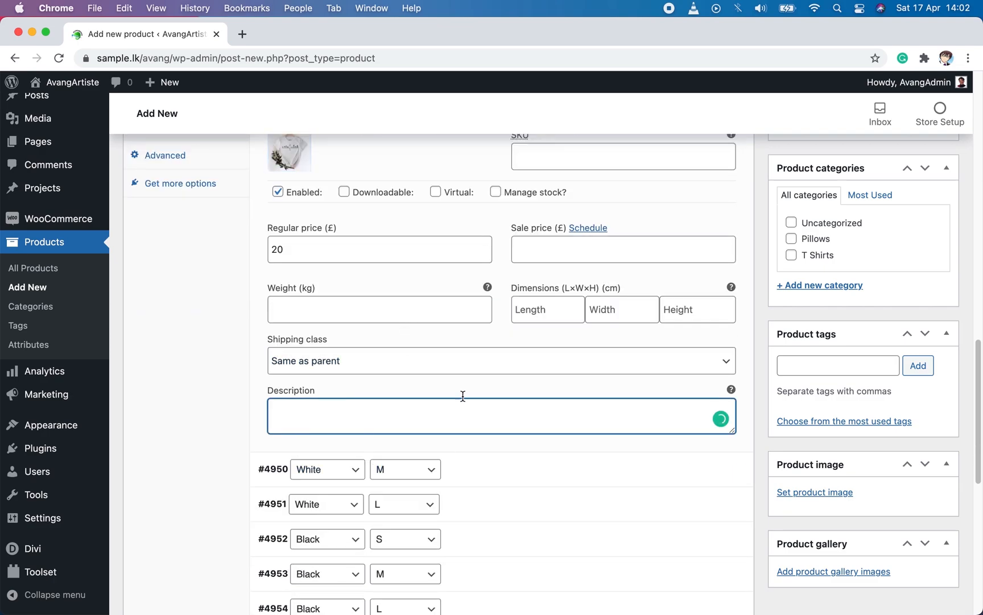
scroll(471, 413, "up", 3)
left_click(487, 197)
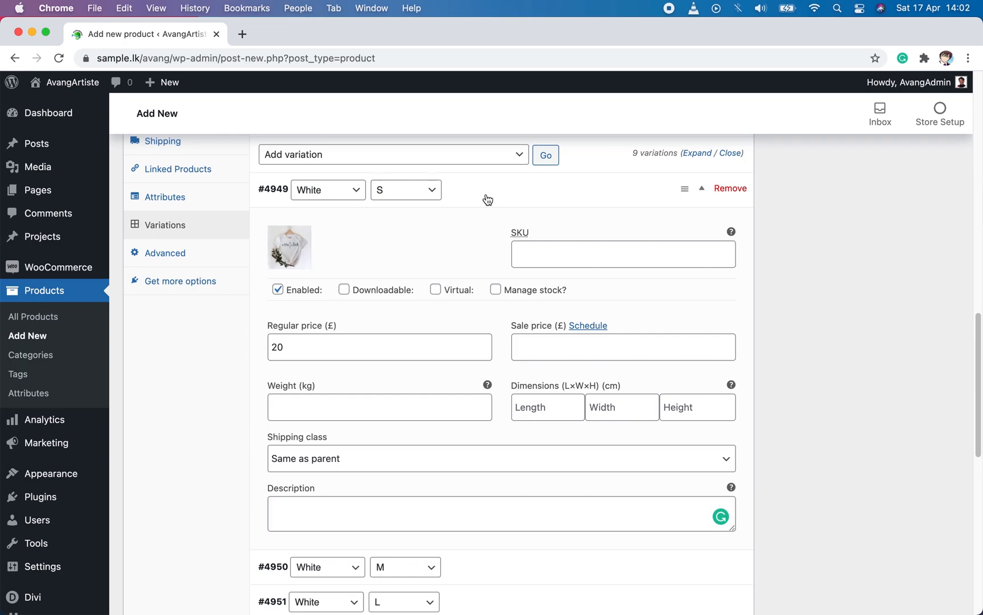
Step: Assign the black T-shirt photo to the Black, size S variation and save the variation changes
left_click(463, 299)
left_click(289, 348)
left_click(177, 256)
left_click(888, 574)
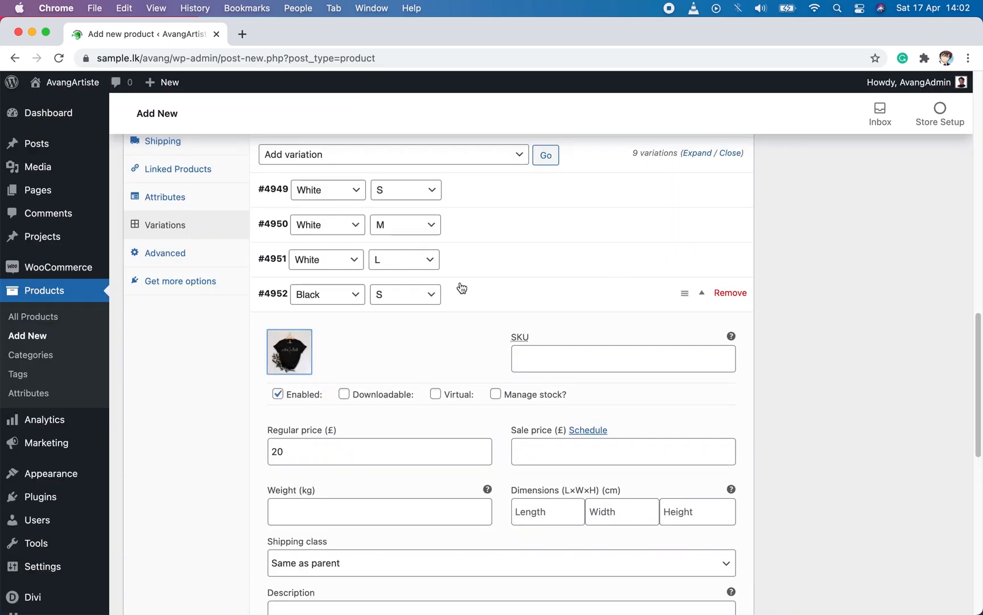
left_click(485, 300)
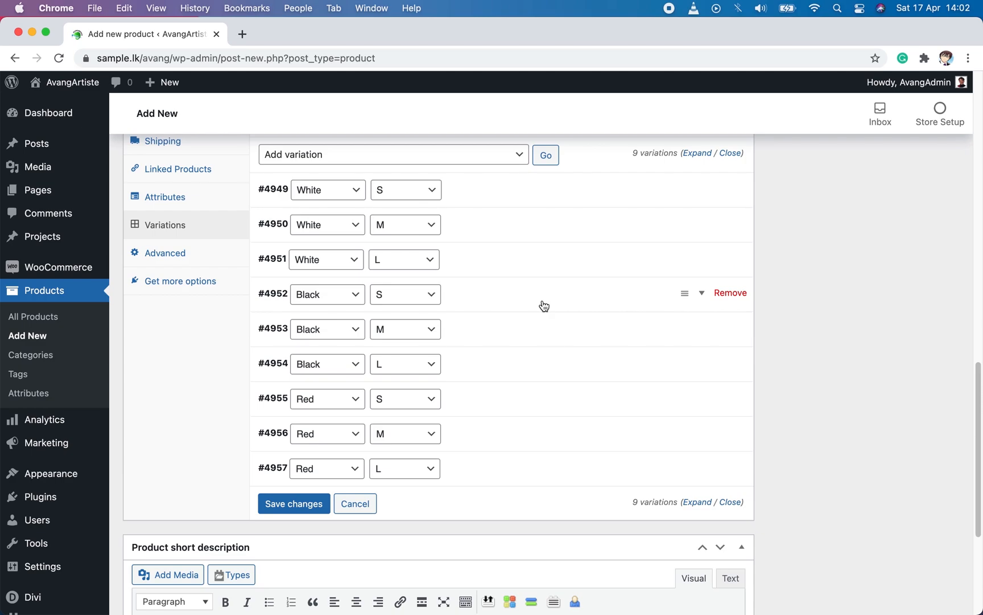
left_click(294, 509)
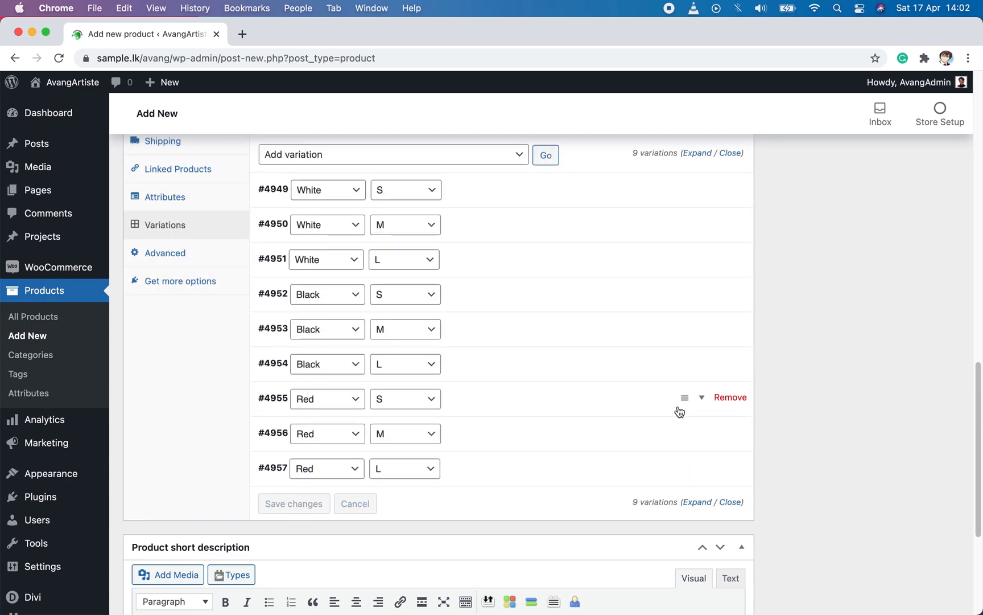
Step: Set the product's Divi page layout to No Sidebar and assign the product to the T Shirts category
scroll(687, 414, "up", 20)
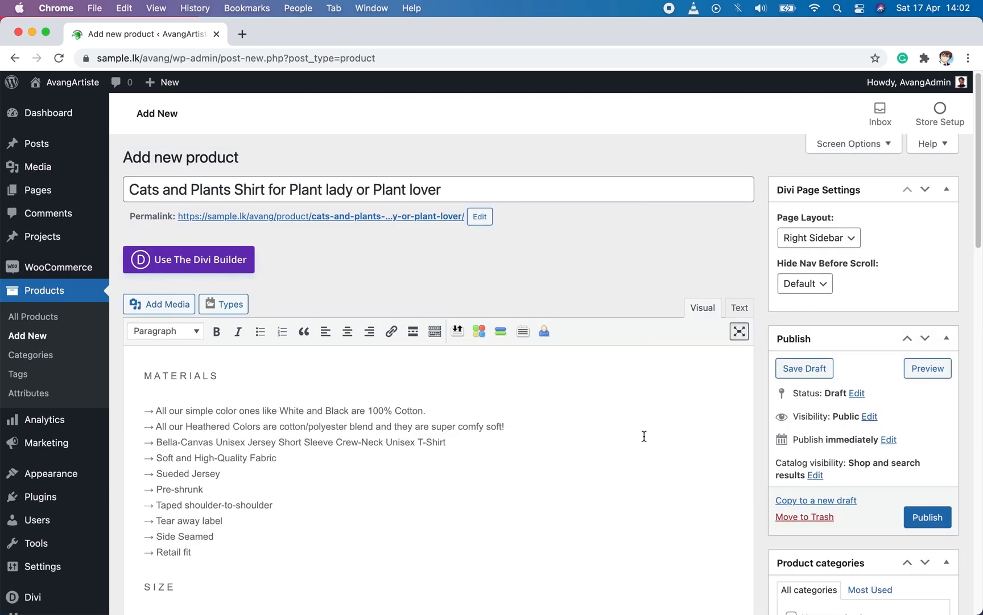
left_click(848, 239)
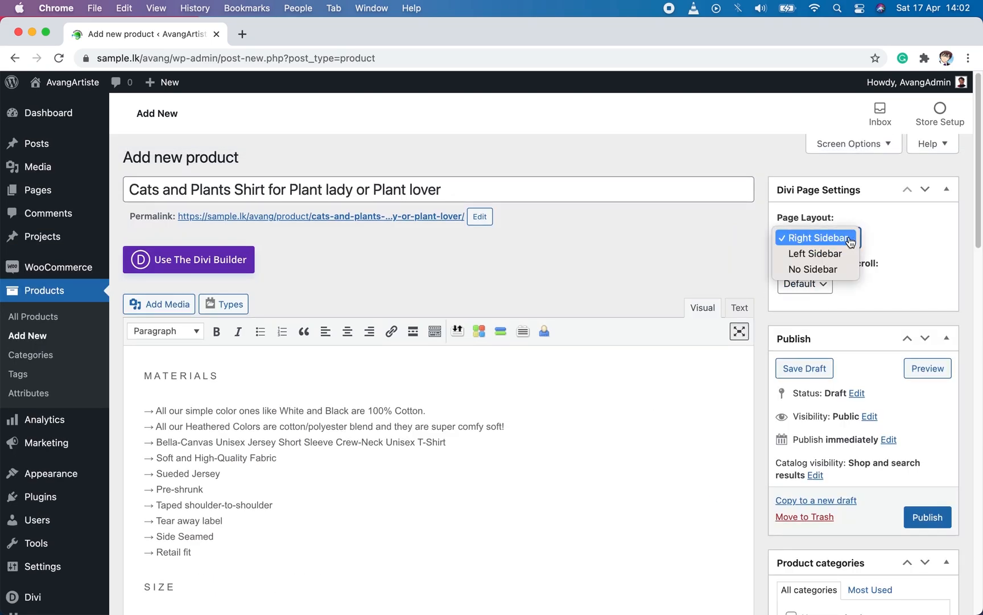
left_click(828, 270)
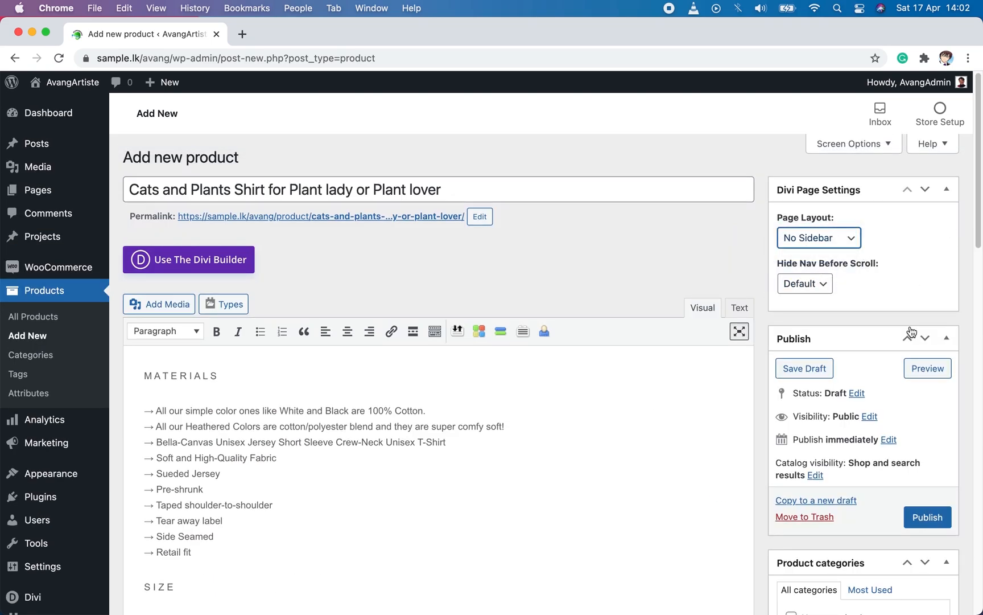
scroll(910, 326, "down", 5)
scroll(909, 325, "down", 3)
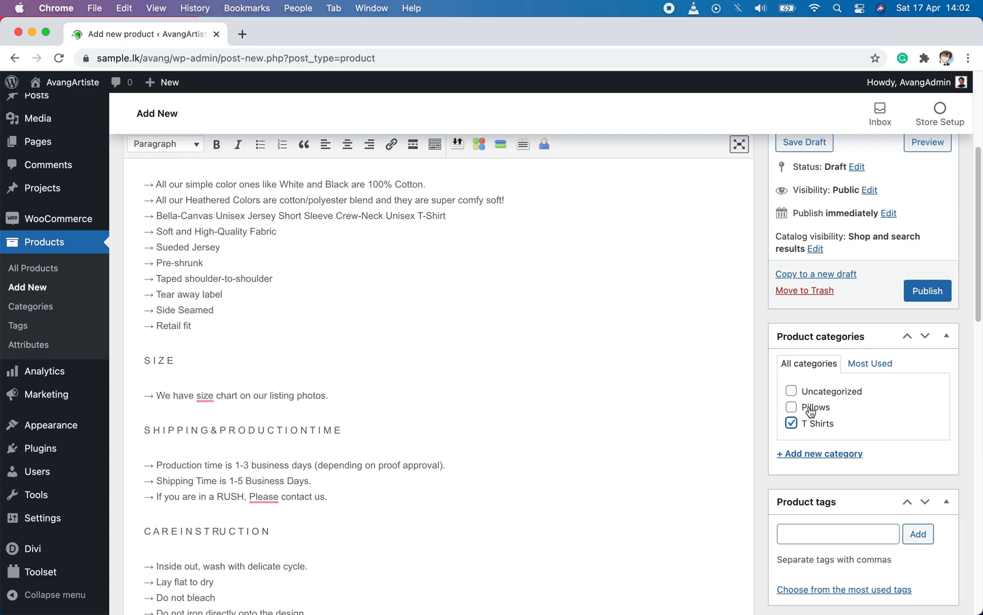
Step: Add the product tags "t shirt", "plant" and "plant mom"
scroll(933, 437, "down", 2)
scroll(932, 437, "down", 4)
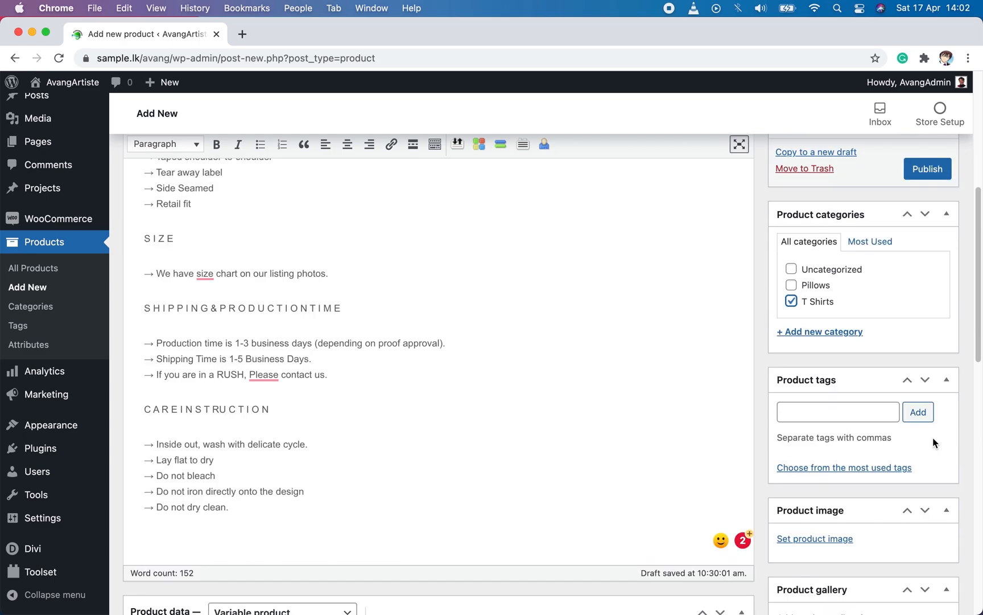
left_click(833, 381)
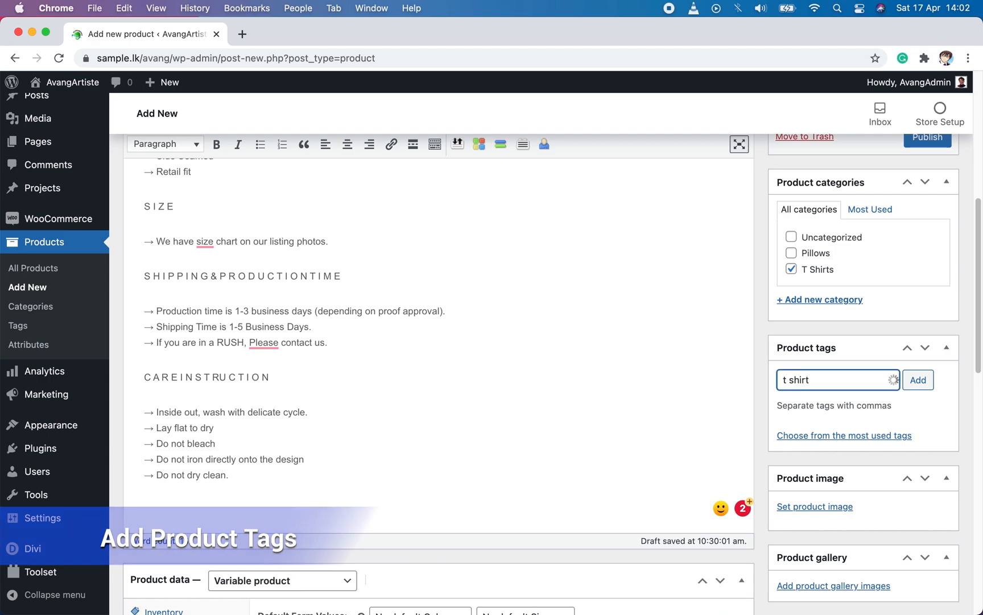
type("t shirt")
left_click(825, 399)
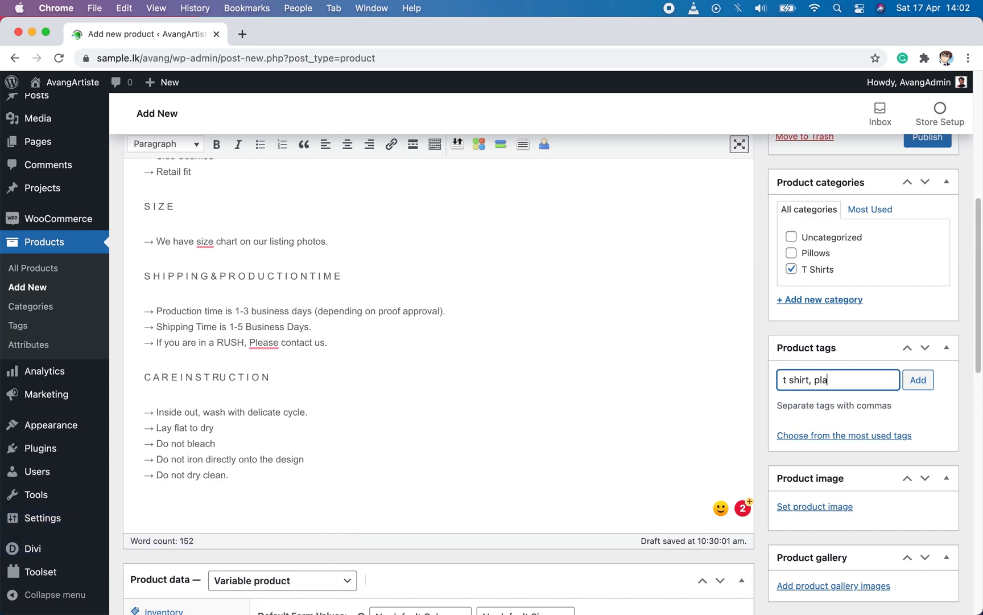
type("plant")
left_click(826, 393)
type("plant")
left_click(818, 411)
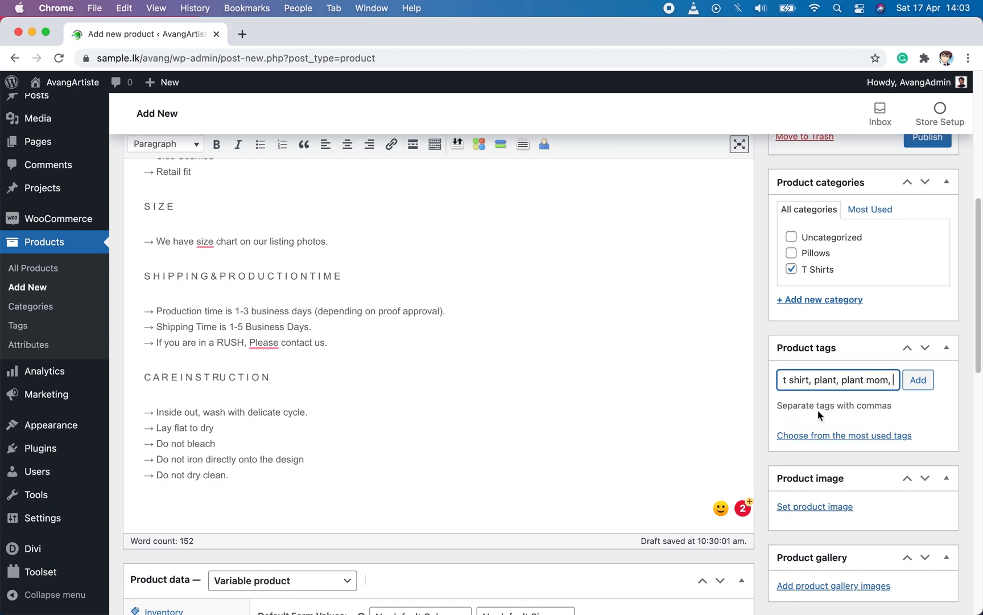
left_click(918, 379)
Step: Set the photo of the maroon T-shirt with jeans as the main product image
scroll(877, 441, "down", 5)
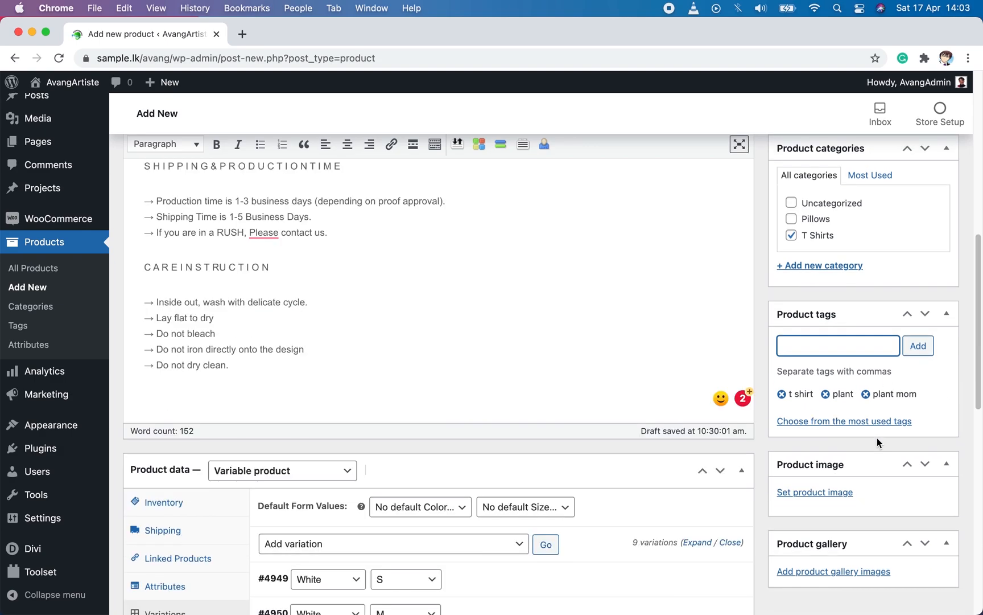
left_click(831, 493)
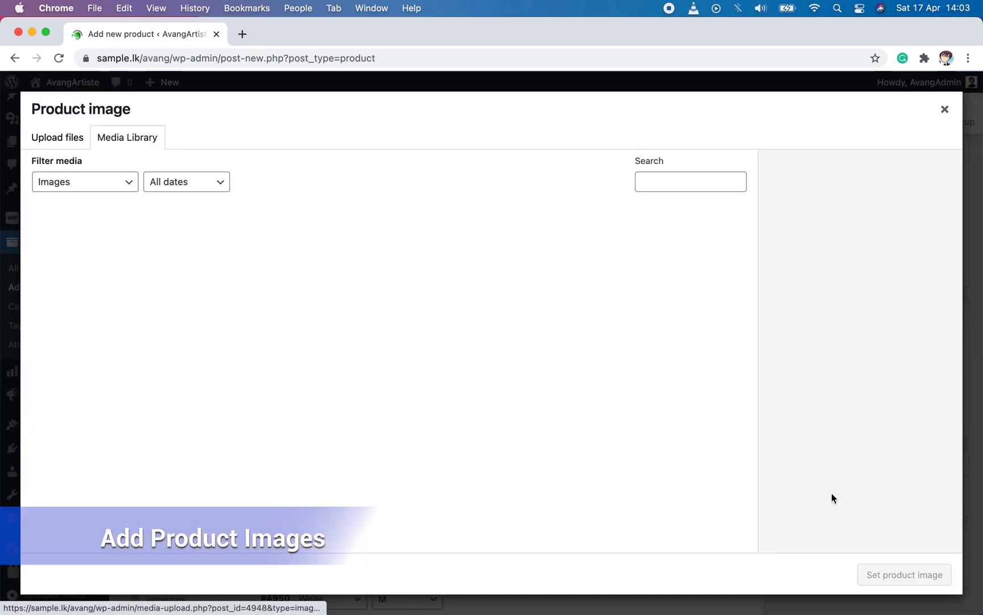
left_click(484, 256)
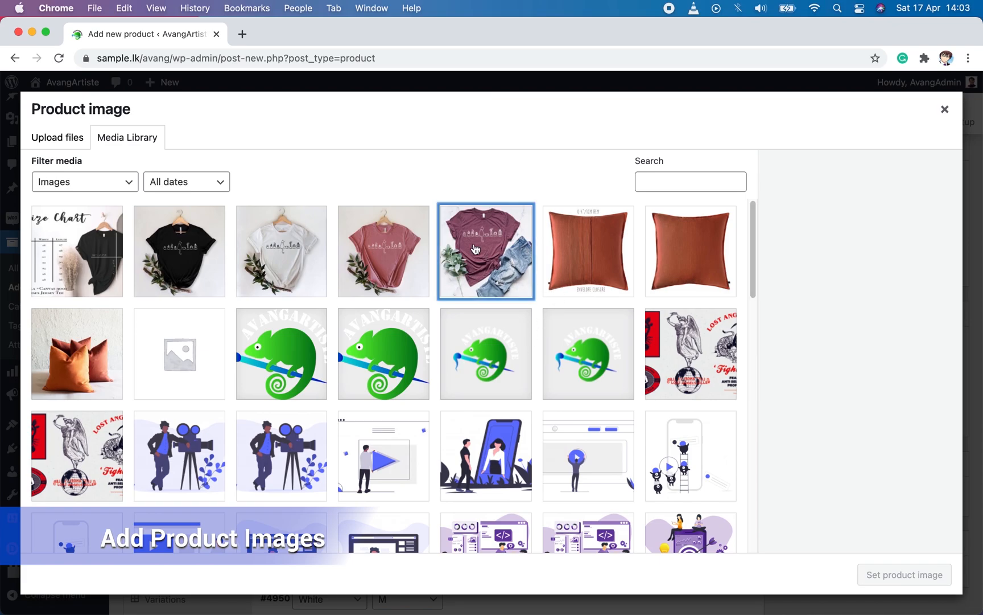
left_click(876, 574)
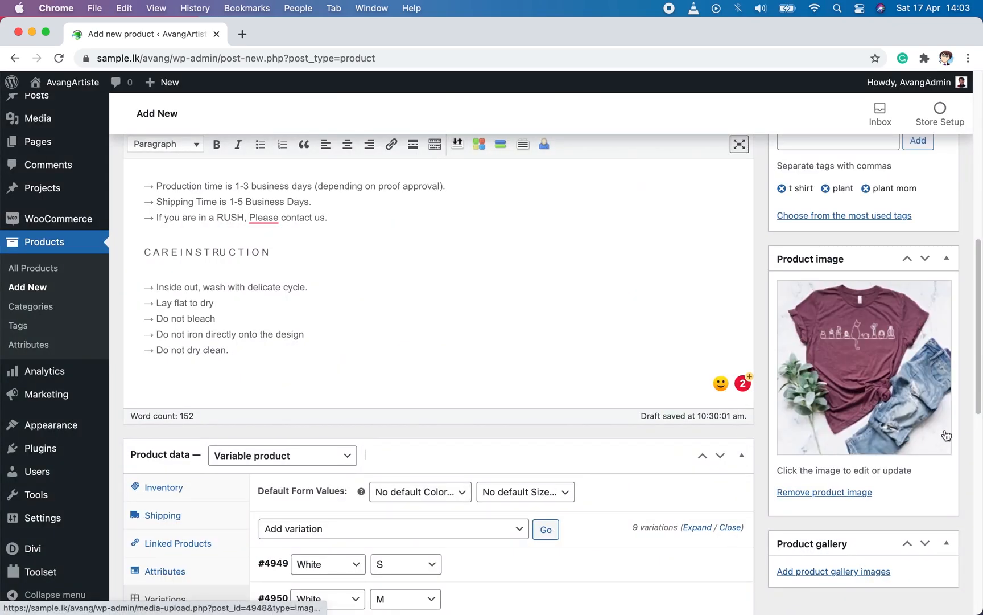
Step: Add the maroon, red, white and black T-shirt photos and the size chart to the product gallery
scroll(946, 435, "down", 2)
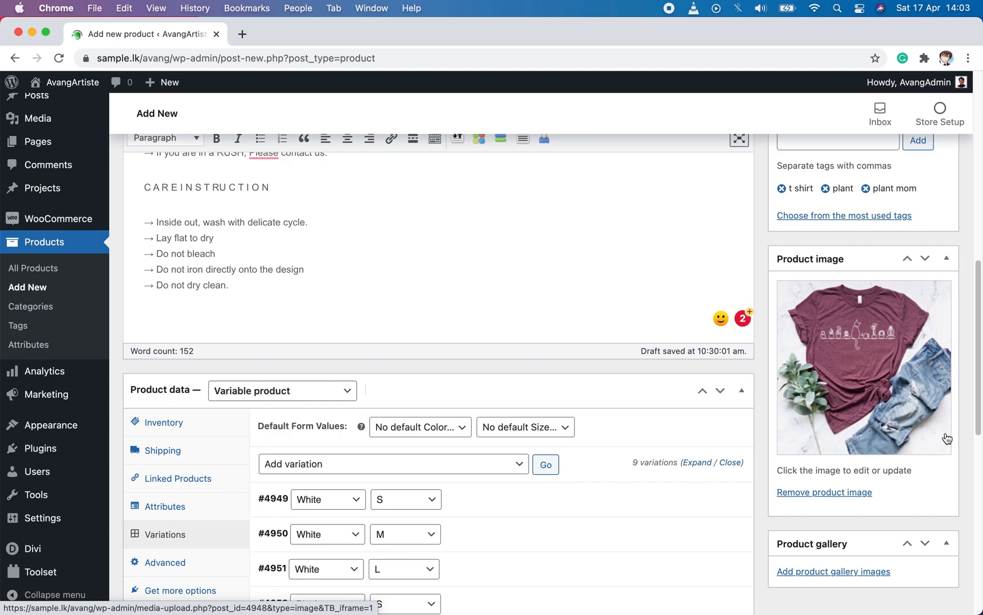
left_click(833, 572)
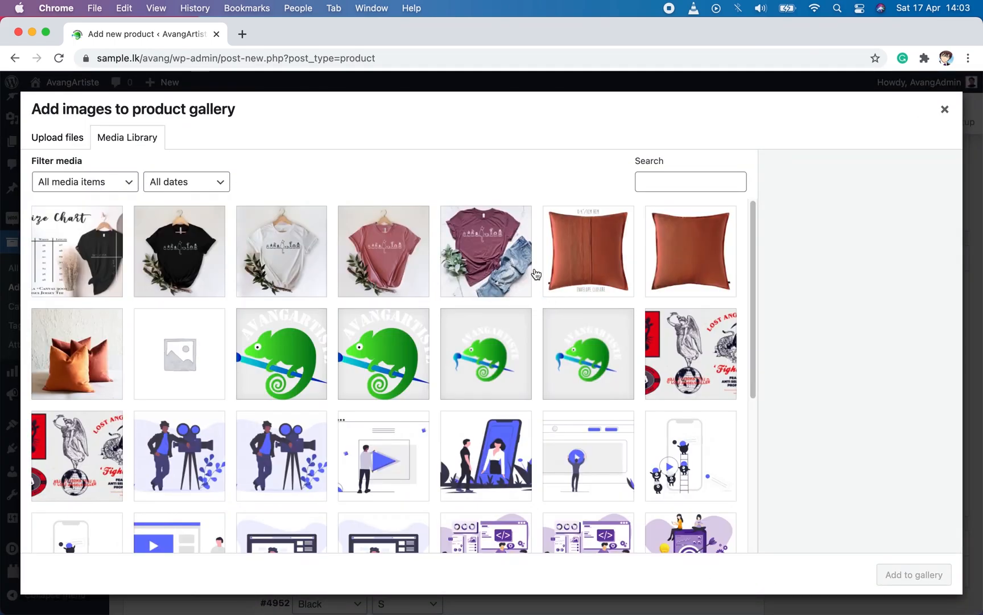
left_click(493, 261)
left_click(387, 275)
left_click(295, 276)
left_click(179, 254)
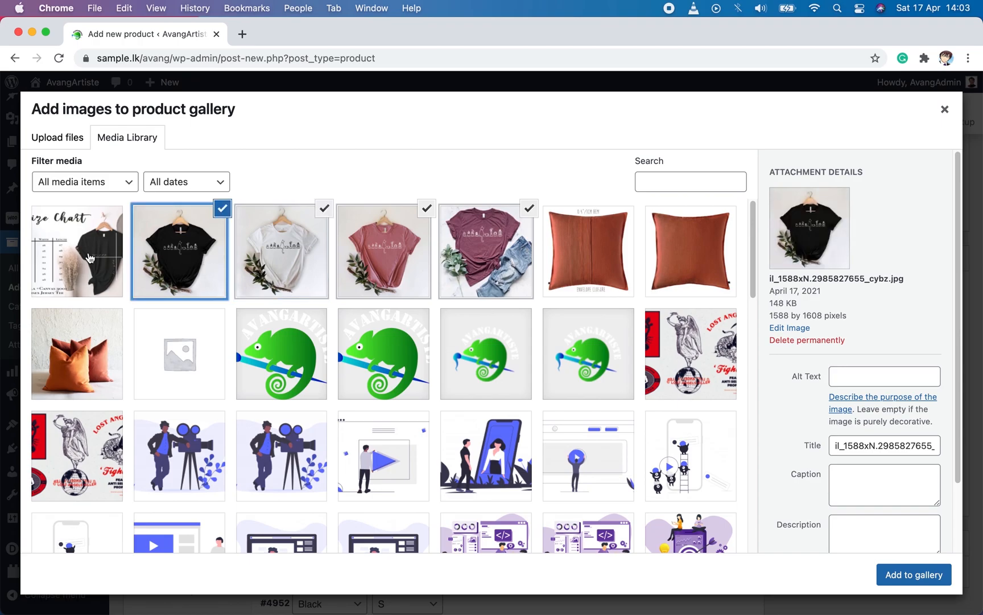
left_click(90, 258)
left_click(910, 574)
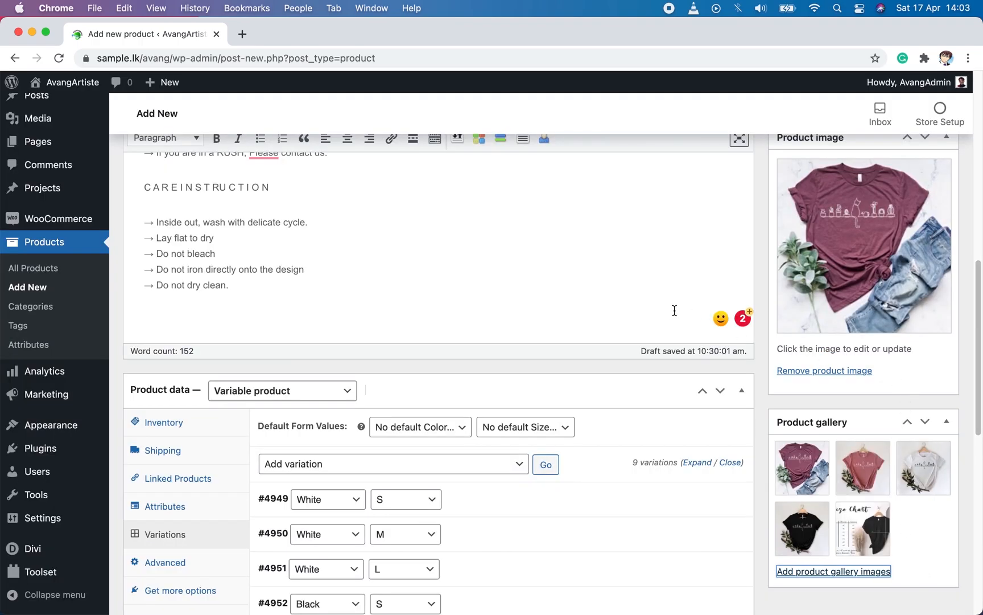
Step: Publish the product and open its live page on the store
scroll(664, 493, "up", 6)
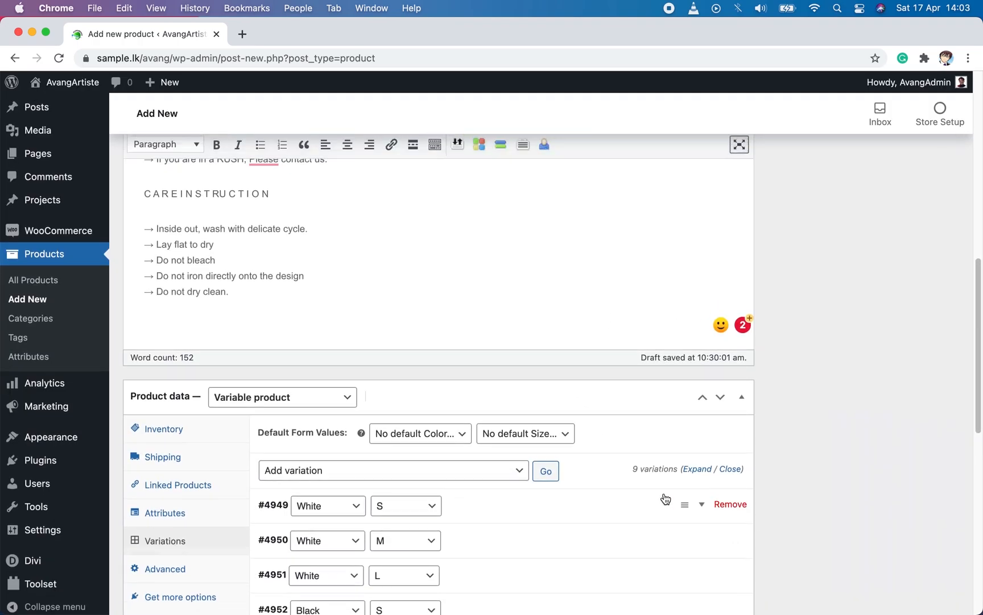
scroll(664, 493, "up", 4)
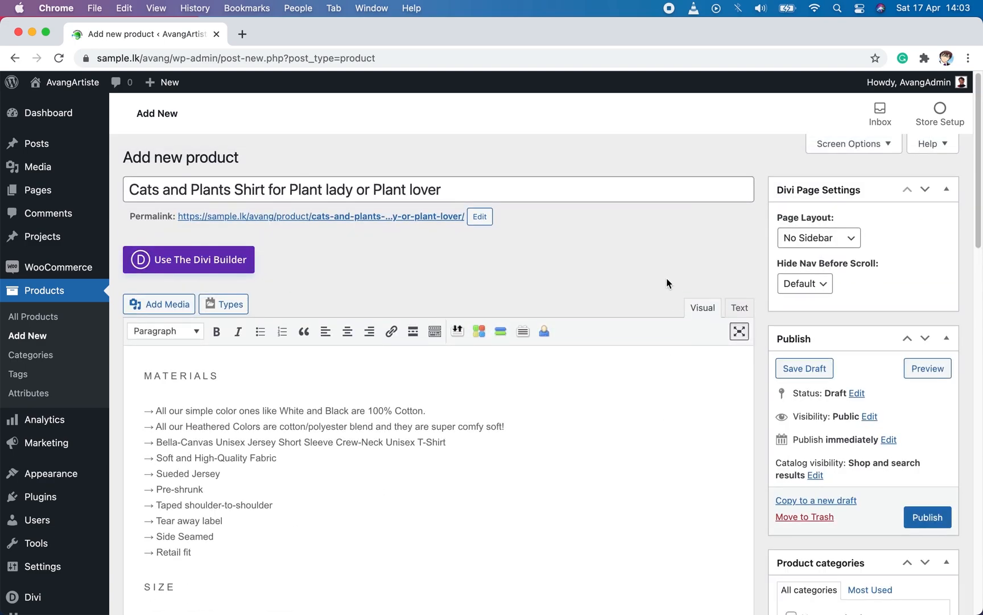
left_click(929, 517)
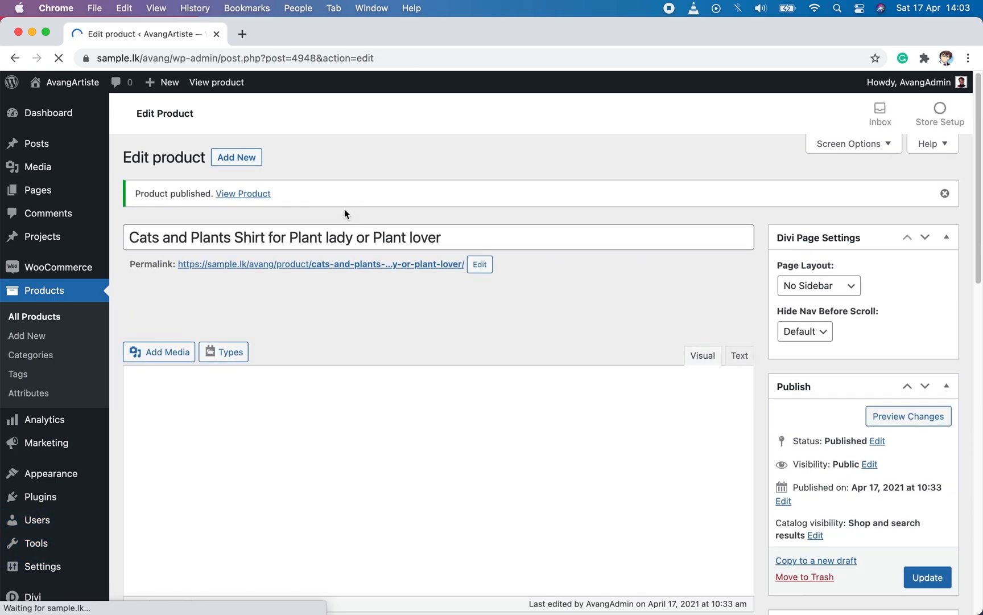
left_click(259, 193, "super")
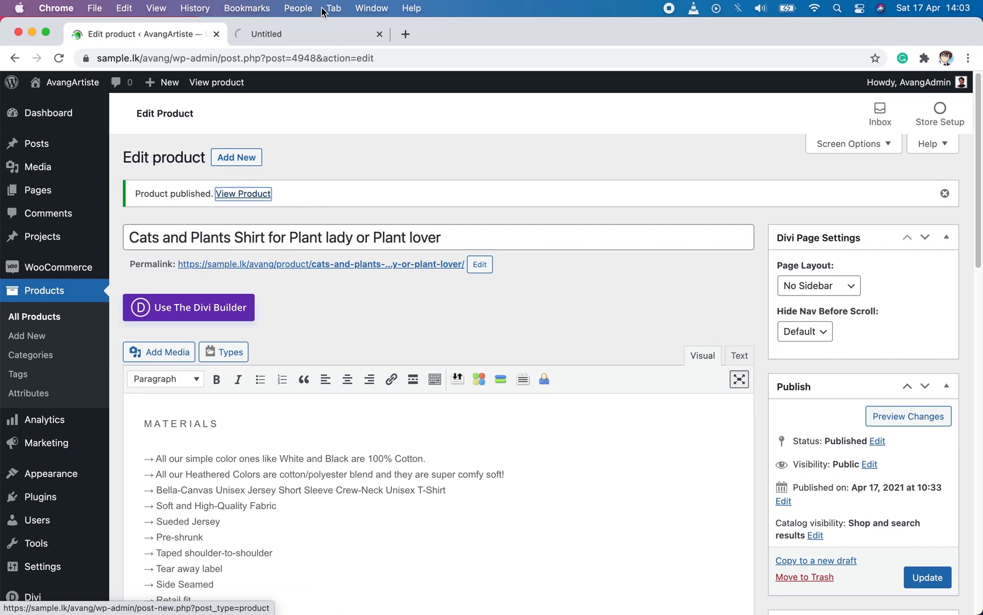
left_click(310, 31)
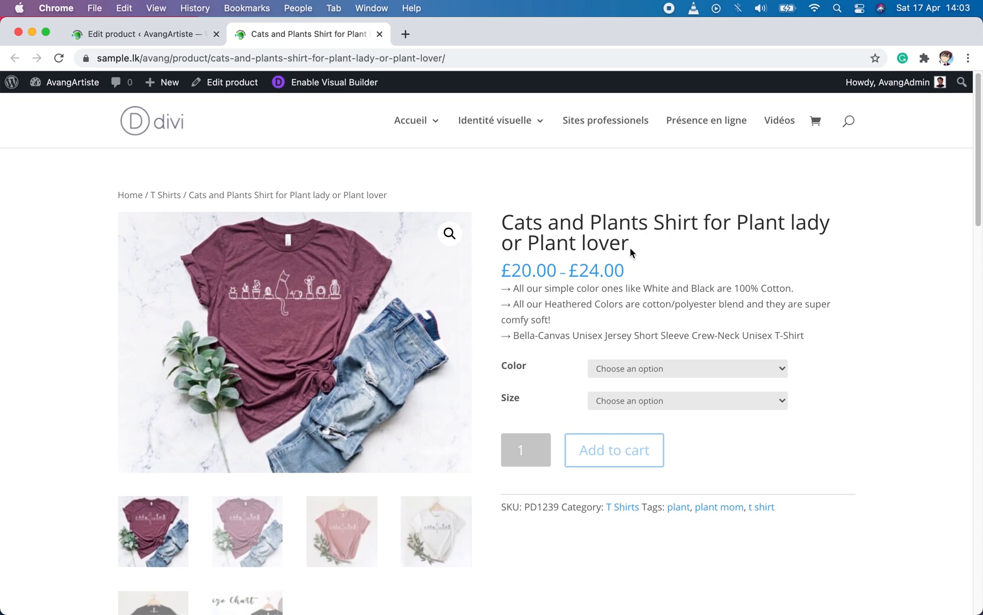
Step: Check the price range and short description on the live product page
left_click_drag(499, 272, 630, 279)
left_click(640, 266)
left_click_drag(812, 343, 499, 278)
left_click(448, 325)
Step: Preview the White and Black color options in size S to check each variation's image and price
left_click(702, 372)
left_click(677, 381)
left_click(670, 404)
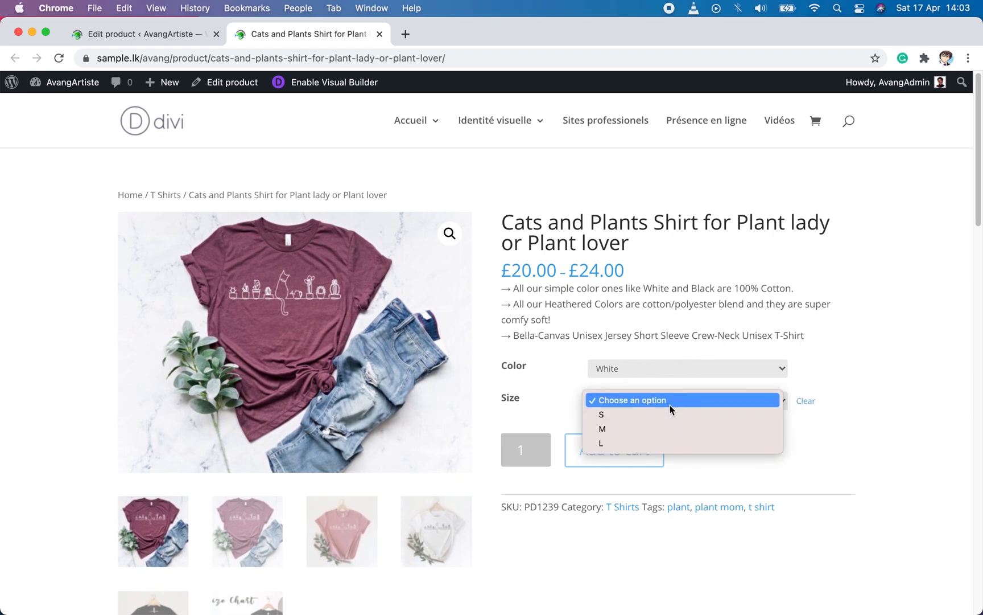
left_click(641, 415)
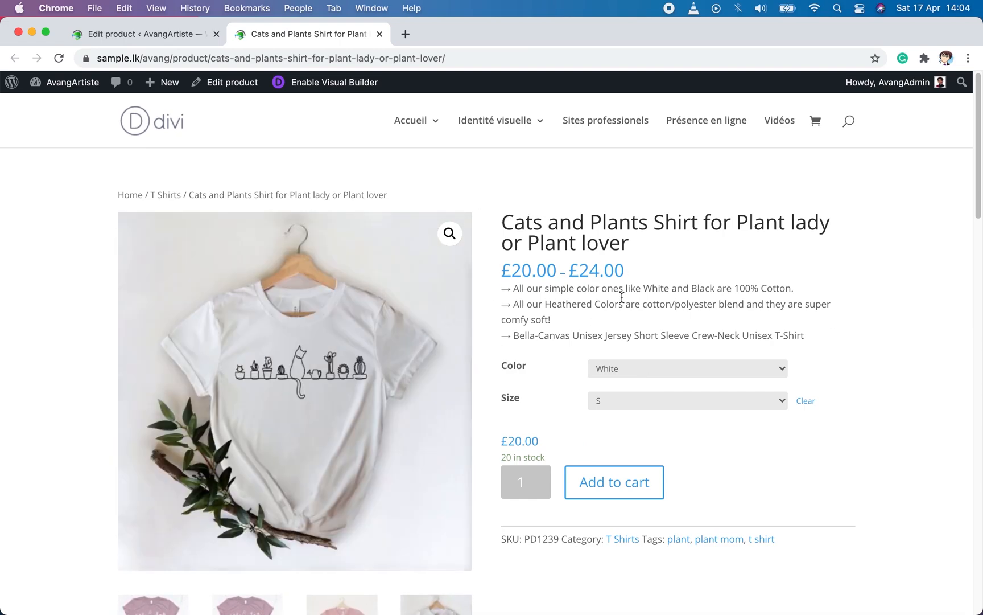
left_click(668, 372)
left_click(649, 382)
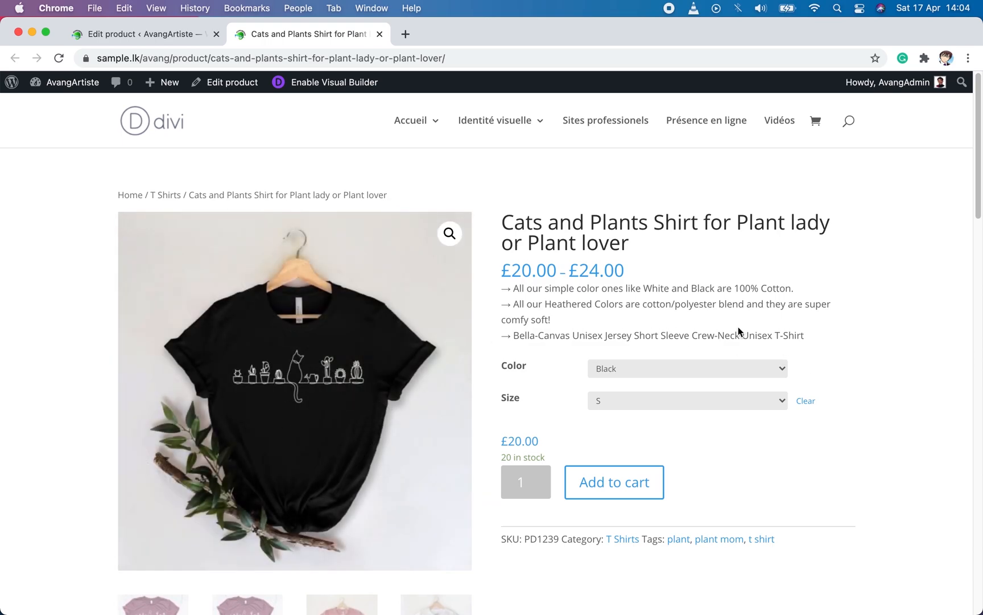
Step: View the red, white and maroon T-shirt photos in the product page's image gallery
scroll(907, 395, "down", 5)
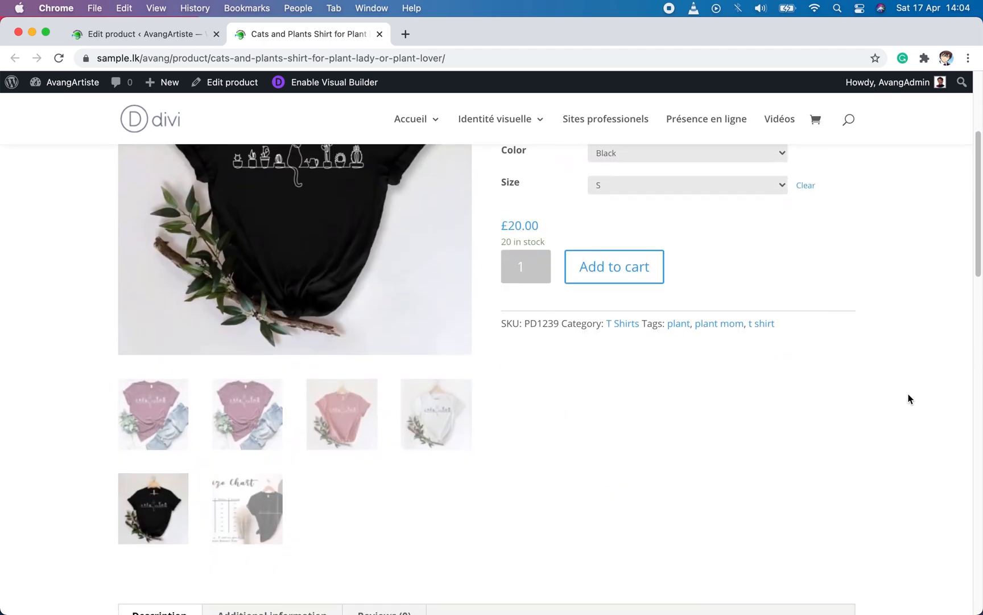
left_click(342, 398)
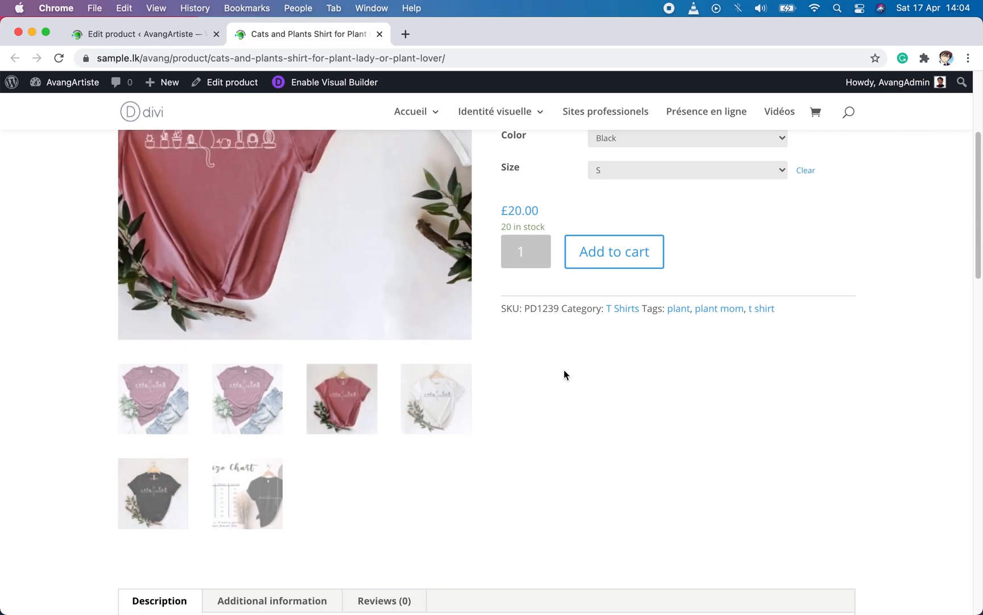
scroll(518, 398, "up", 2)
left_click(417, 490)
left_click(275, 483)
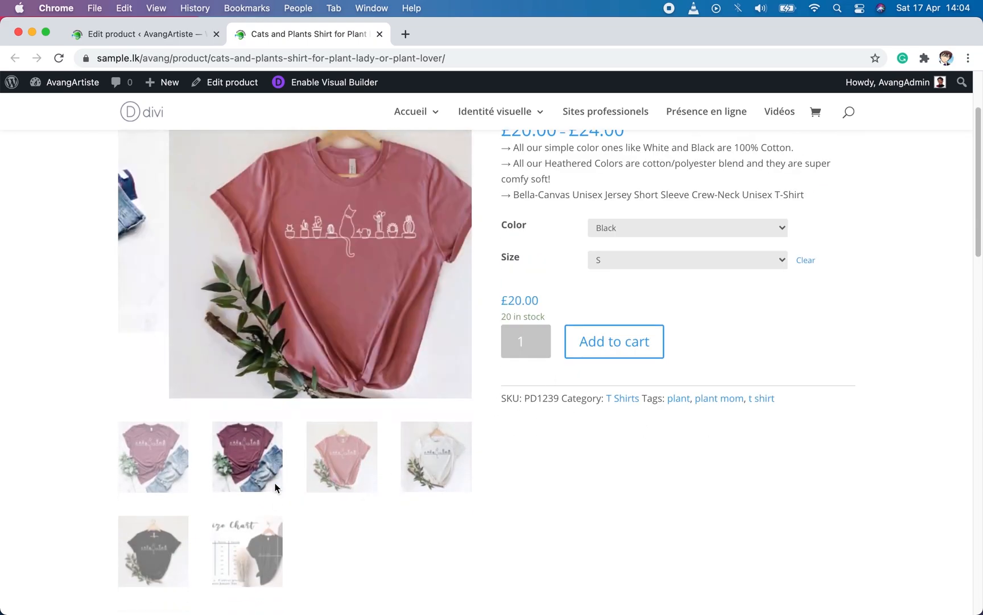
Step: Examine the product's full description, its additional information with colors and sizes, and the recommended product below
scroll(338, 470, "down", 4)
scroll(555, 439, "down", 9)
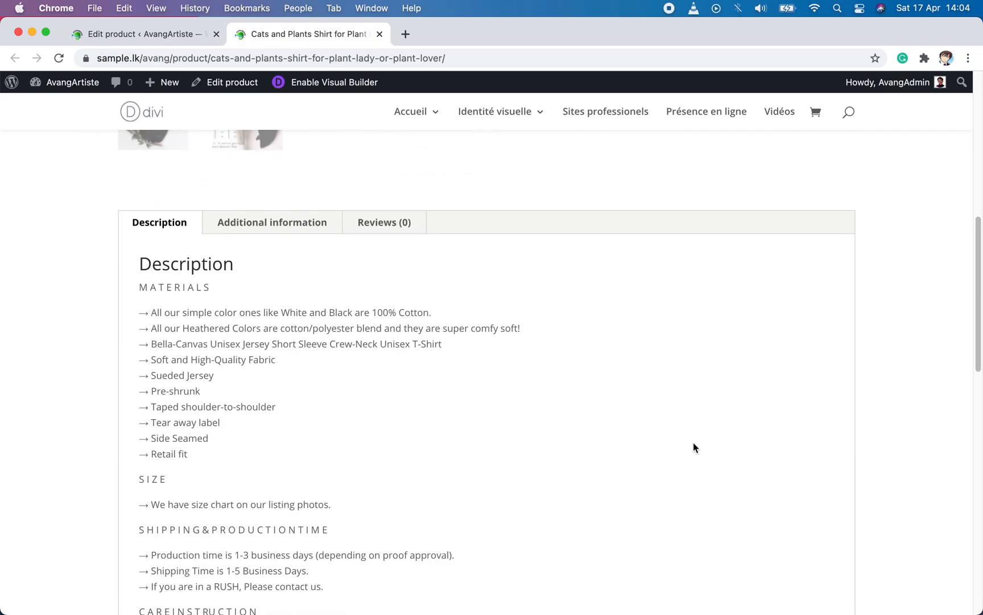
scroll(593, 398, "up", 5)
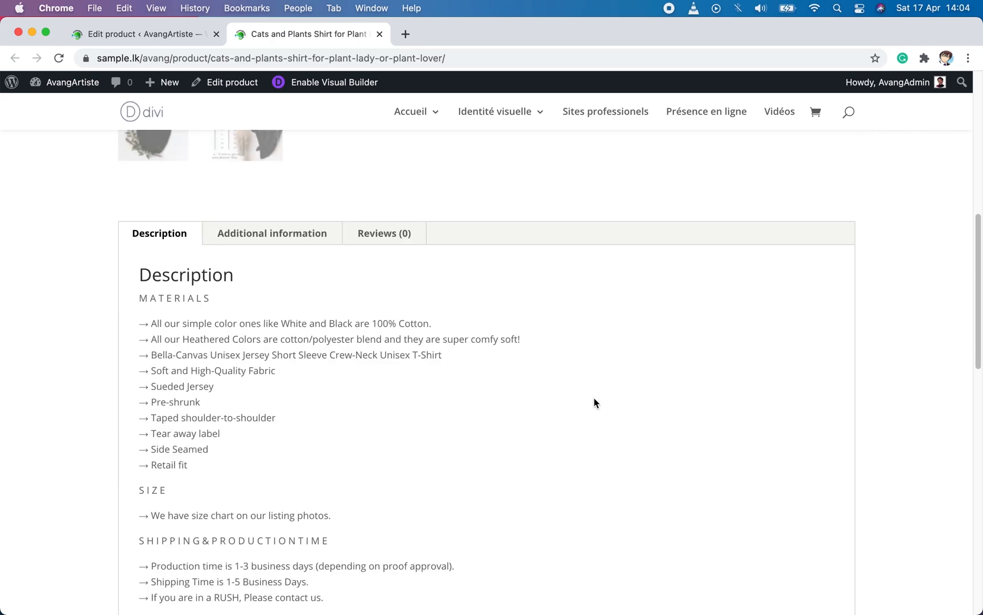
left_click(296, 244)
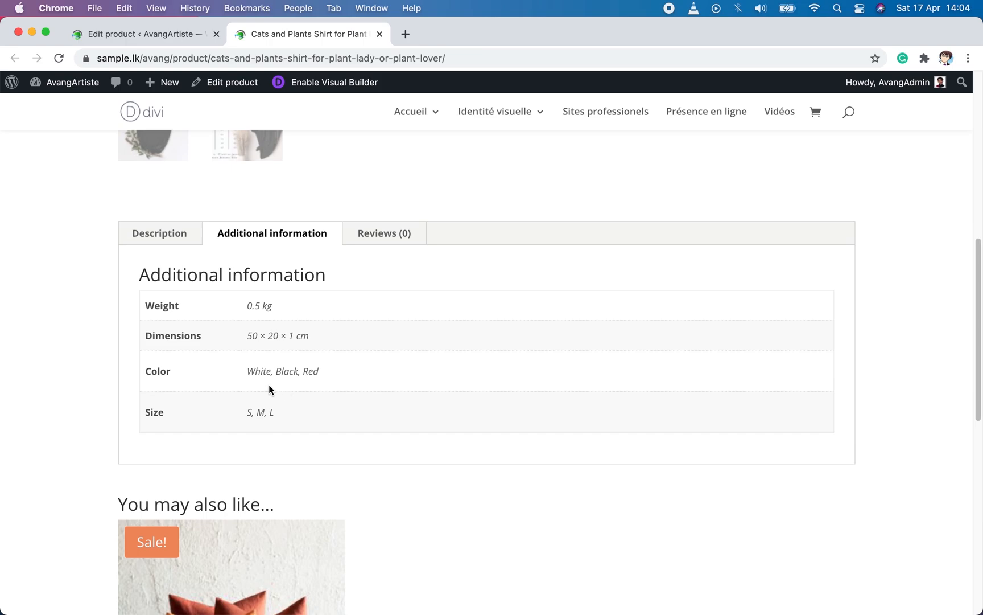
left_click_drag(328, 372, 250, 370)
left_click(261, 410)
left_click(219, 280)
scroll(614, 476, "down", 5)
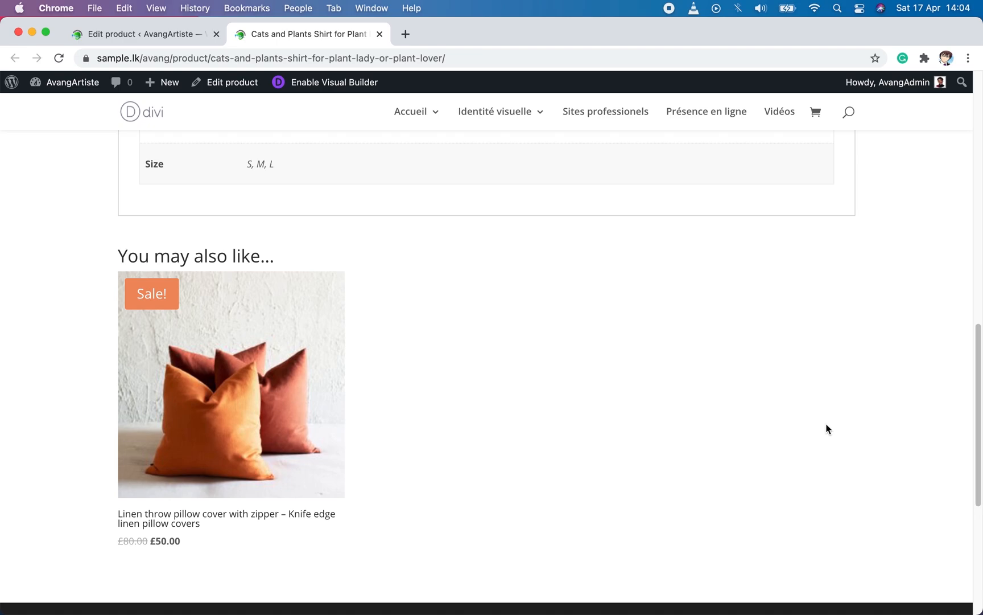
scroll(828, 429, "up", 15)
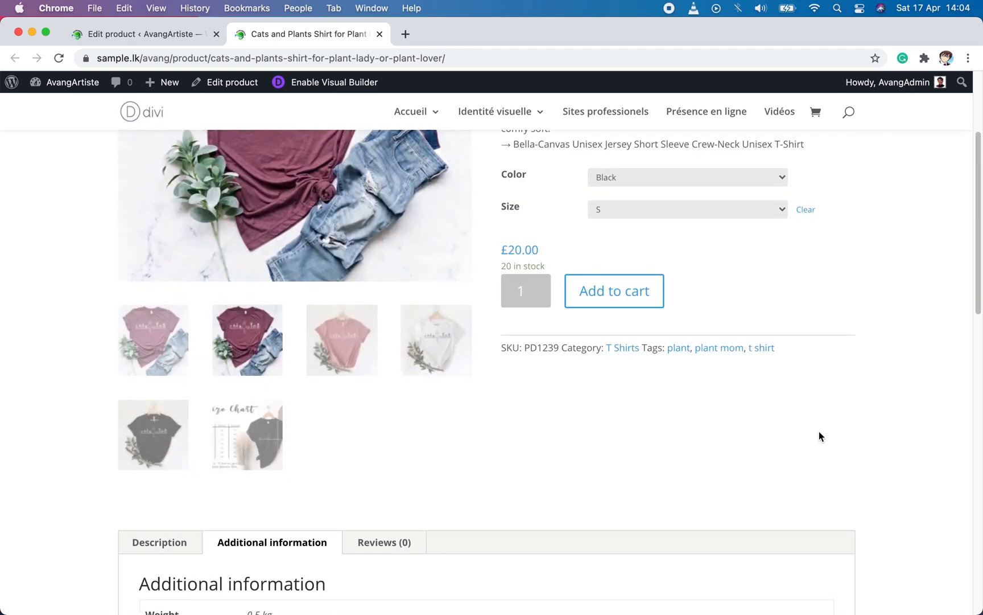